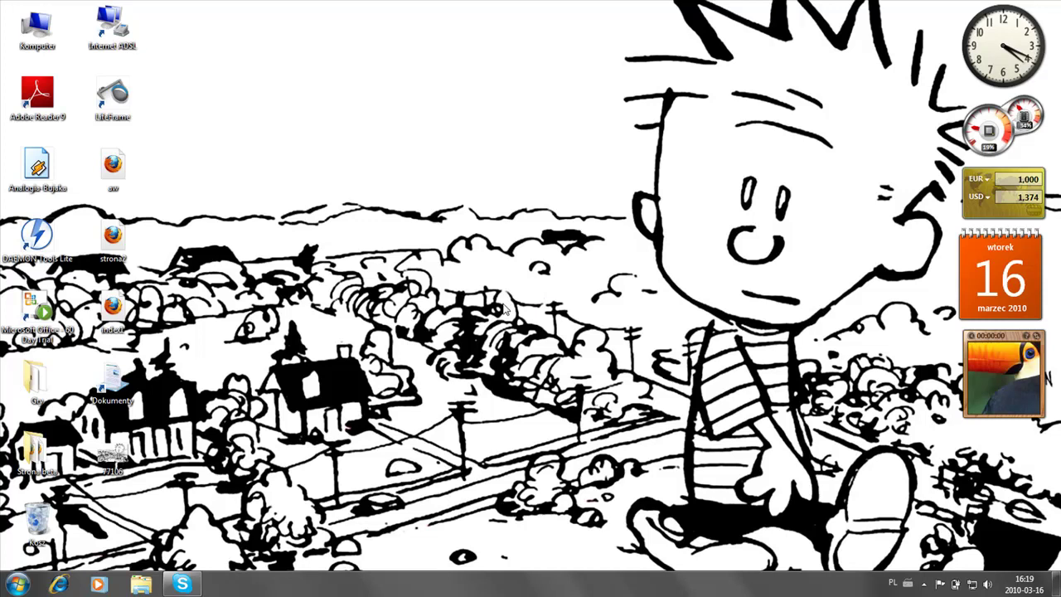
# Launch Mozilla Firefox from the Windows 7 Start menu
pyautogui.click(16, 585)
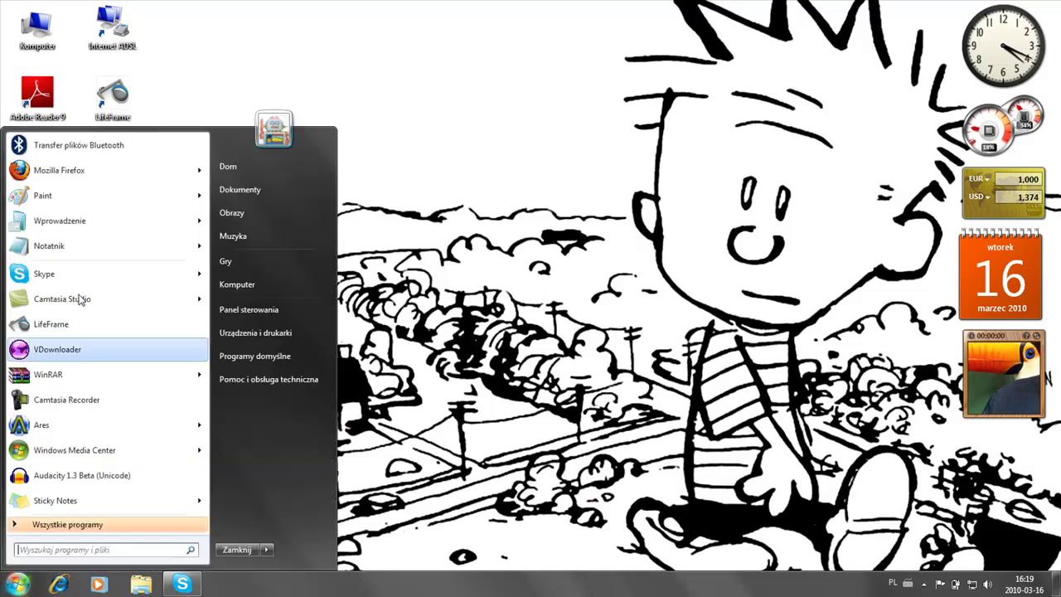
pyautogui.click(95, 172)
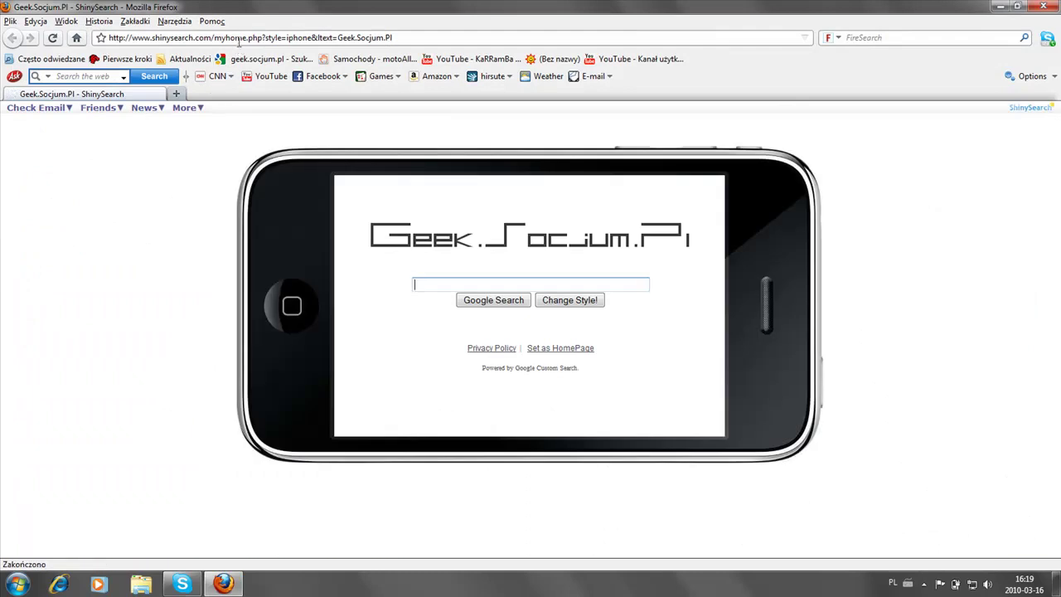
# Load cooltext.com by entering 'cooltext' in Firefox's address bar
pyautogui.click(239, 38)
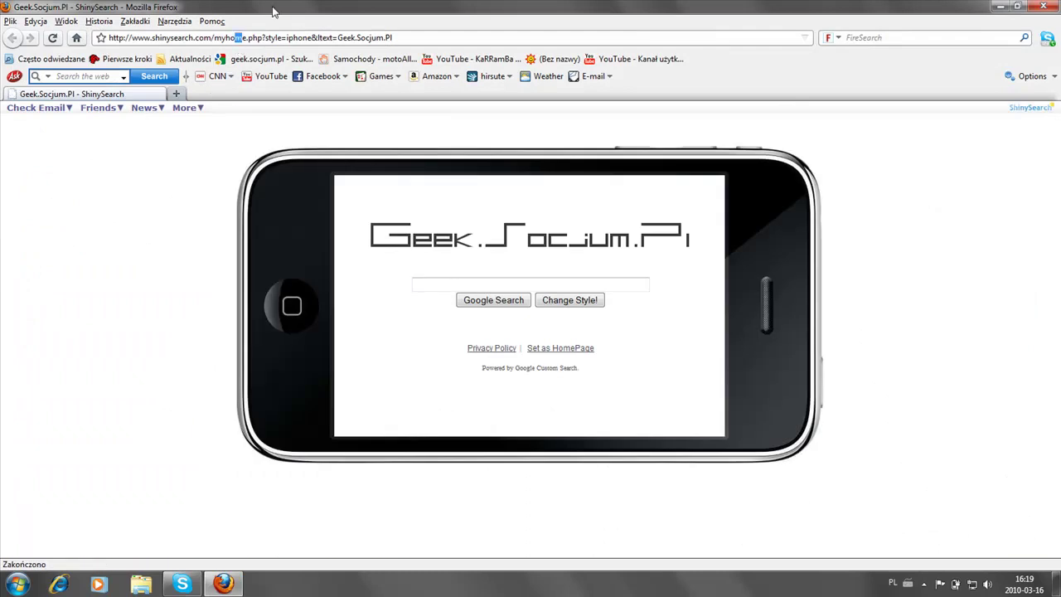
pyautogui.hotkey('ctrl', 'a')
pyautogui.write('coolt')
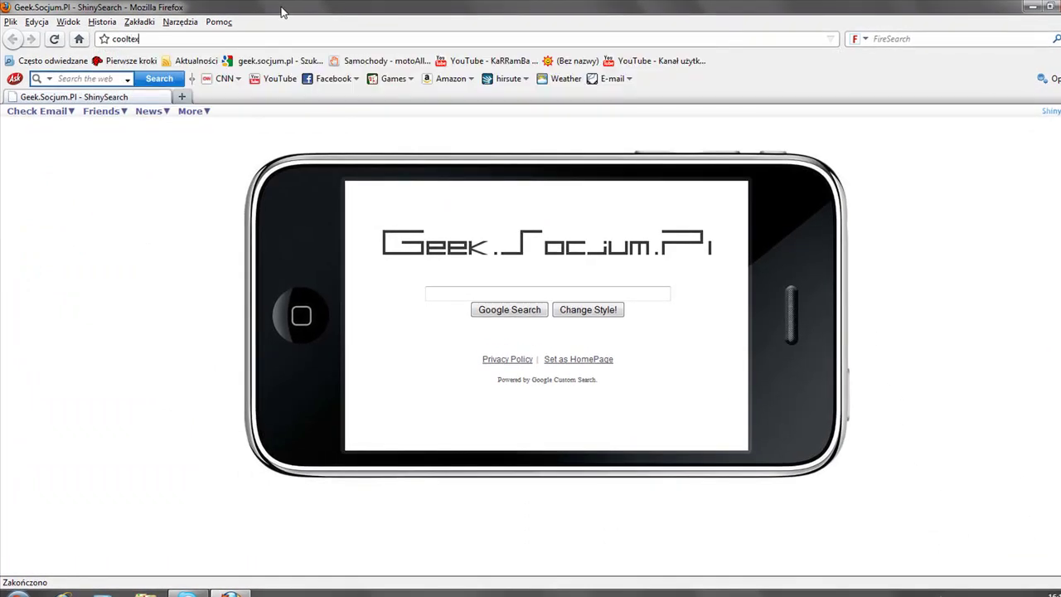
pyautogui.press('Return')
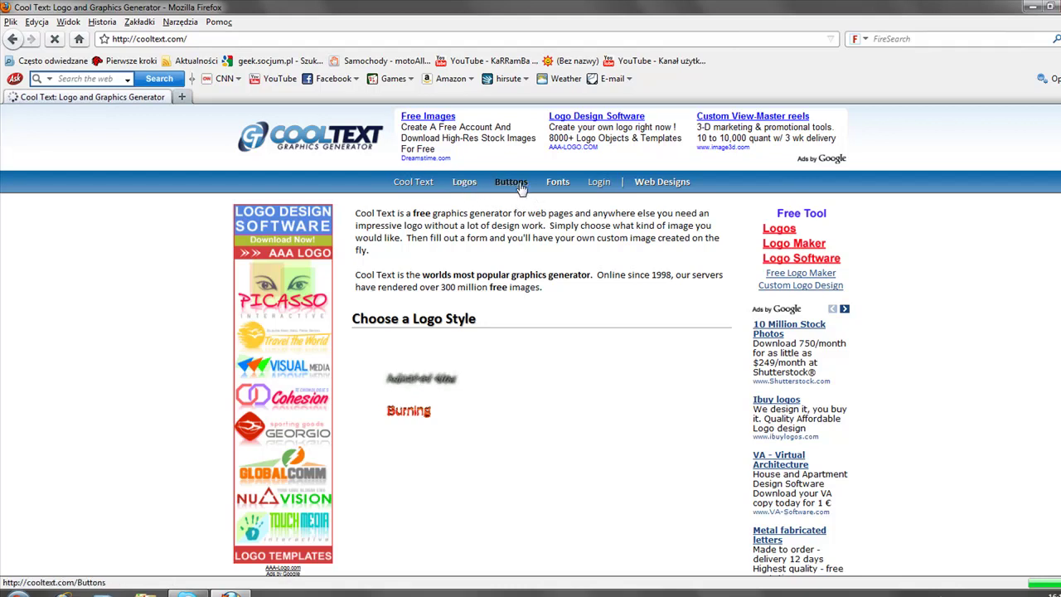
# Pick the red web button design and replace its default text with 'Newstutorial'
pyautogui.scroll(-3, 497, 207)
pyautogui.scroll(-2, 497, 208)
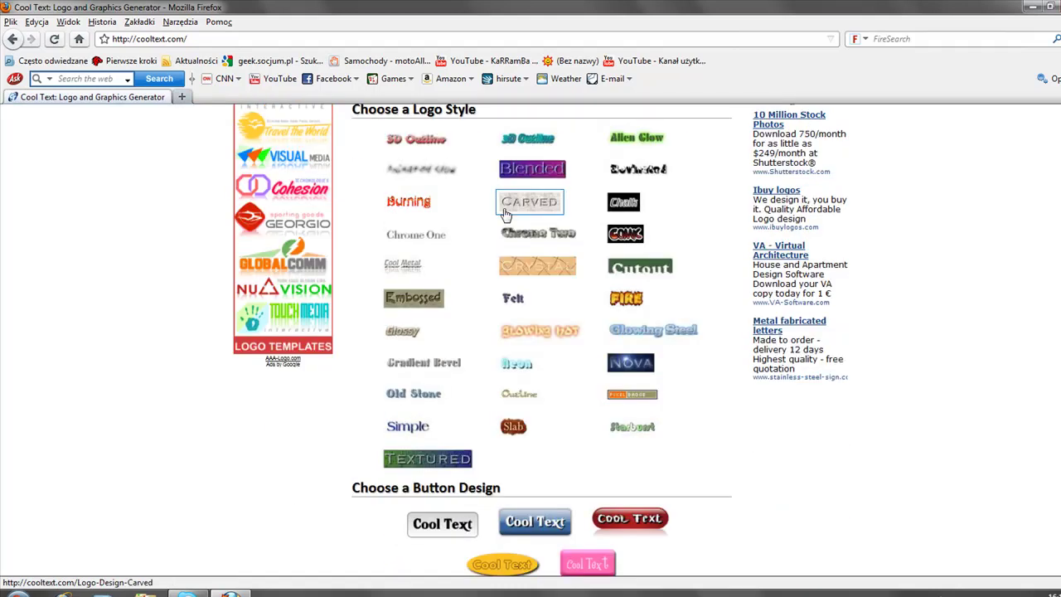
pyautogui.scroll(-2, 506, 207)
pyautogui.click(659, 442)
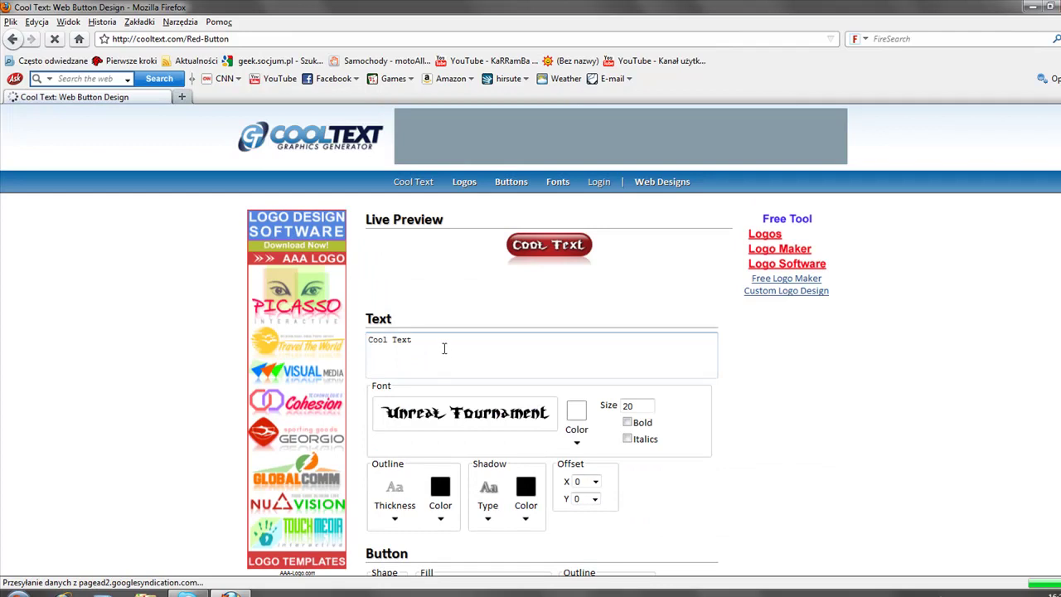
pyautogui.hotkey('ctrl', 'a')
pyautogui.write('Newstutorial')
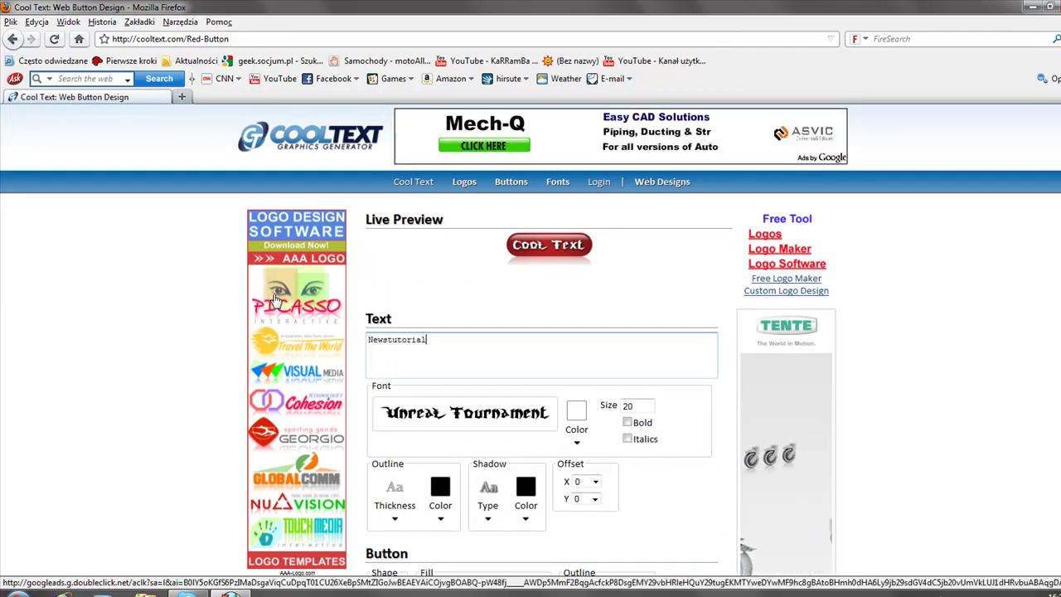
# Choose the Beyond Control font from the Outline (51) category for the button text
pyautogui.click(456, 414)
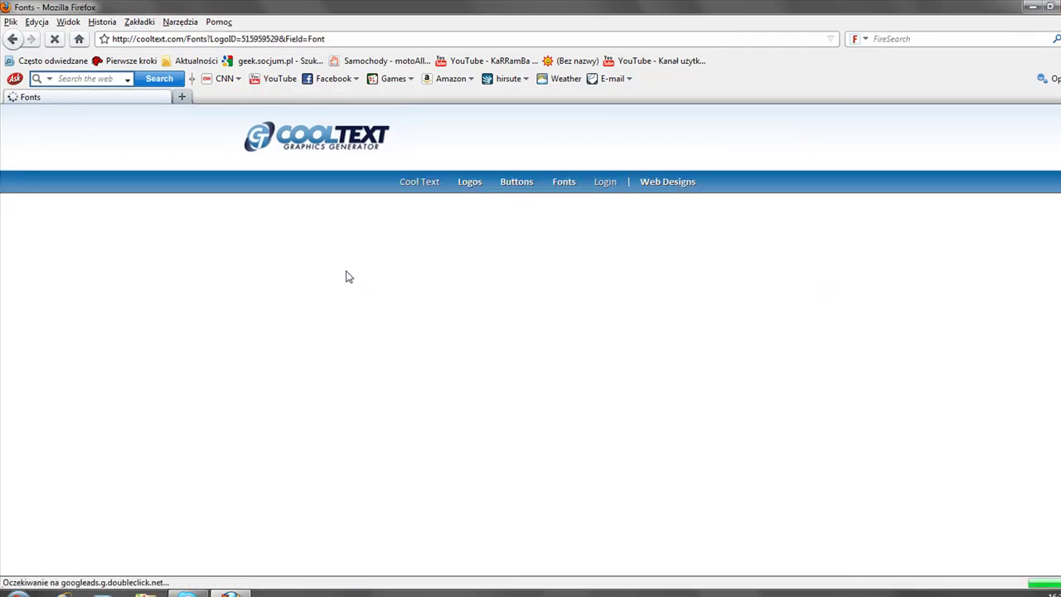
pyautogui.scroll(-3, 353, 289)
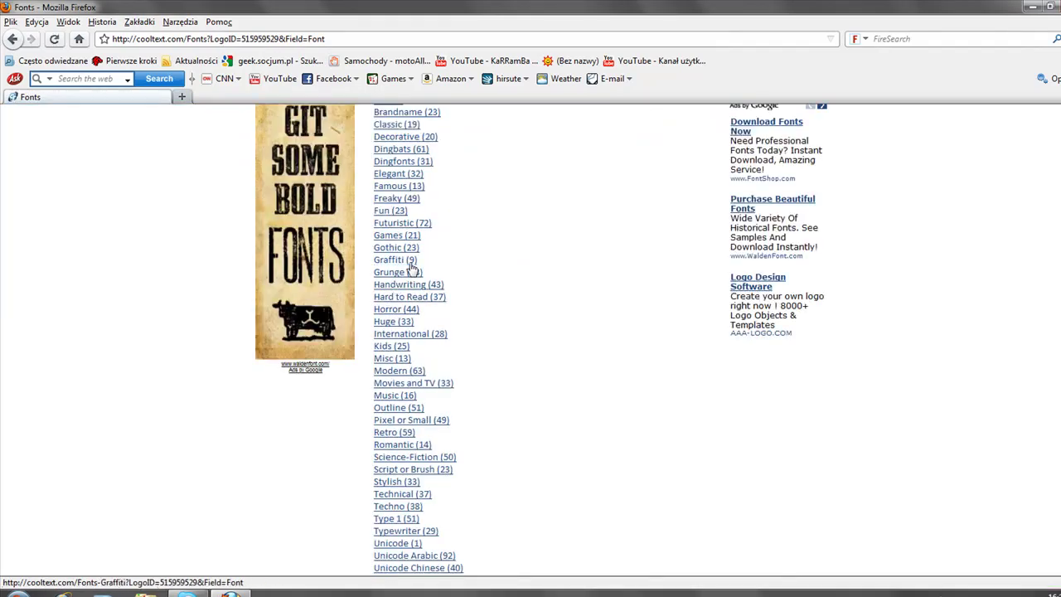
pyautogui.scroll(-5, 411, 267)
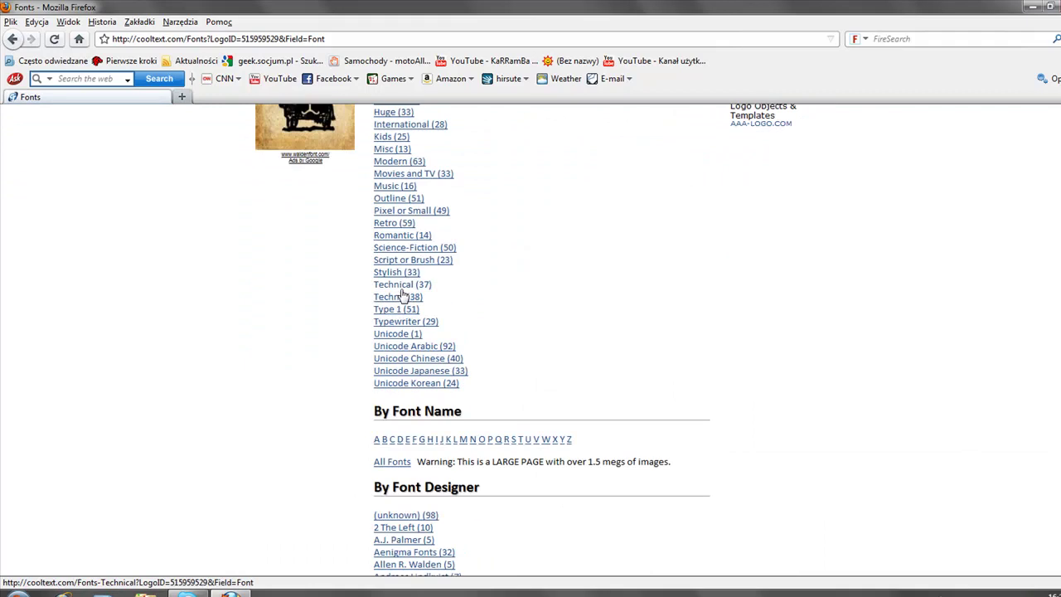
pyautogui.click(399, 199)
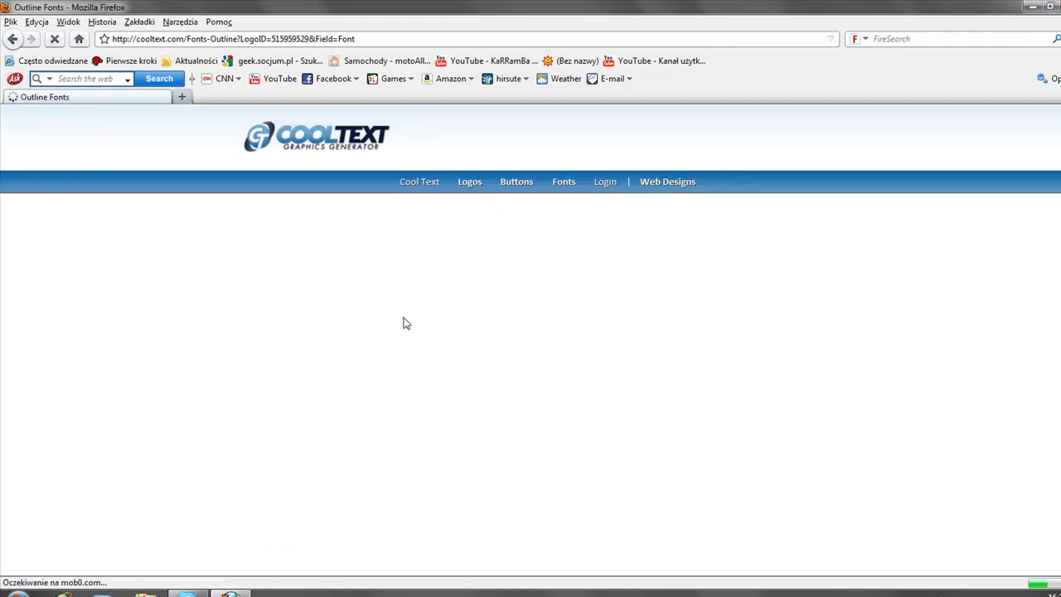
pyautogui.scroll(-3, 357, 314)
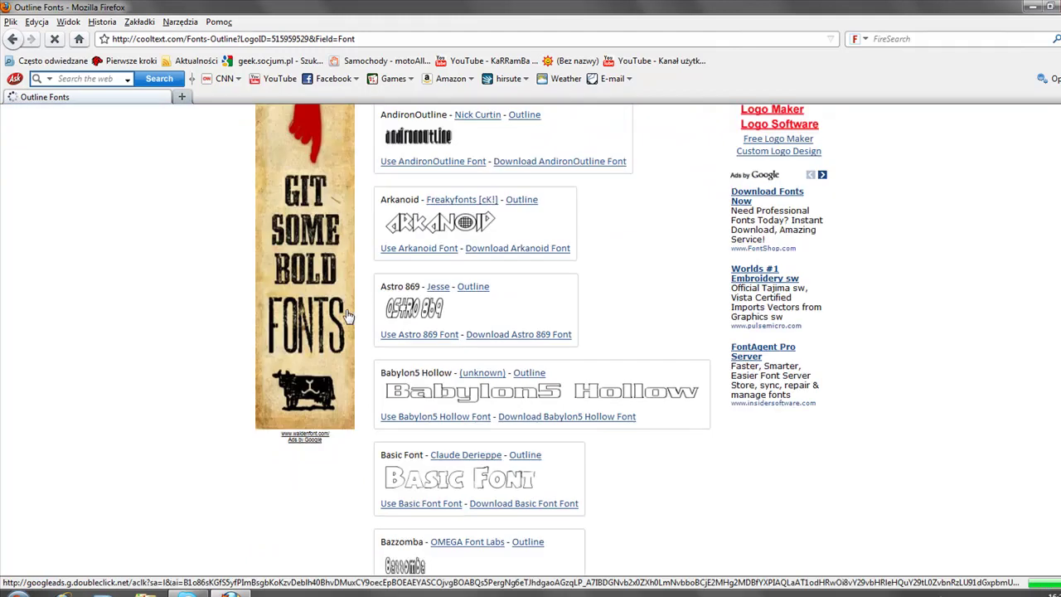
pyautogui.scroll(-2, 353, 311)
pyautogui.scroll(-3, 352, 311)
pyautogui.scroll(-1, 349, 309)
pyautogui.scroll(-3, 492, 414)
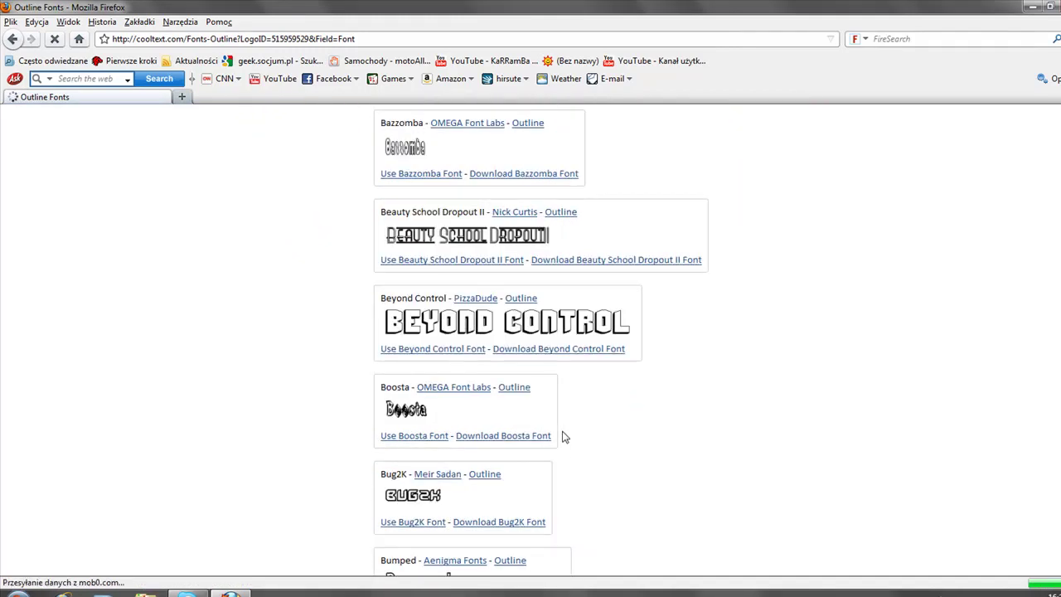
pyautogui.click(486, 338)
pyautogui.scroll(-6, 486, 344)
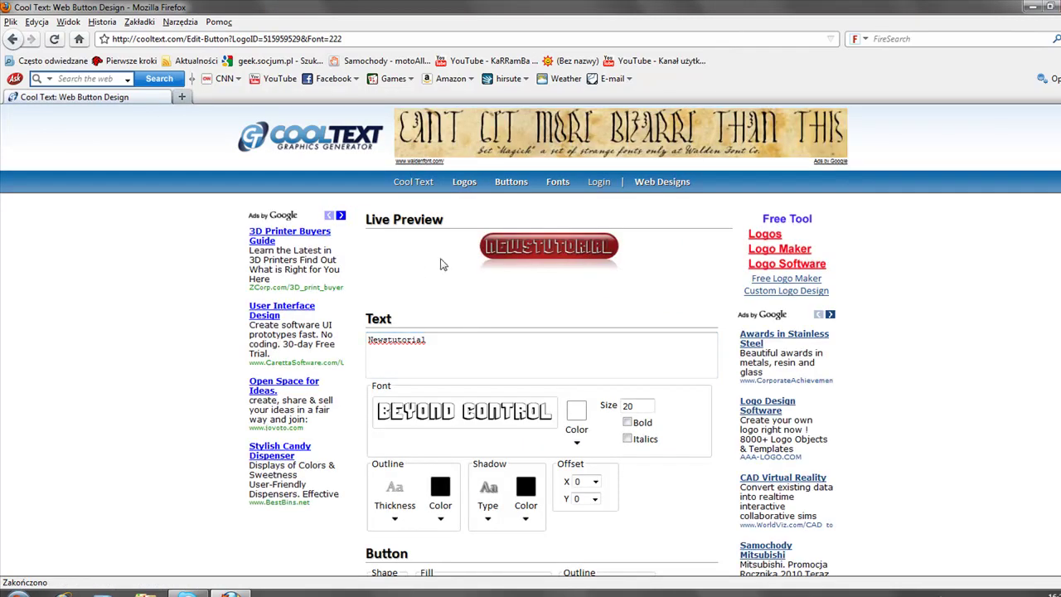
# Set the button's font colour to near-black with the colour picker
pyautogui.click(586, 417)
pyautogui.scroll(-2, 626, 446)
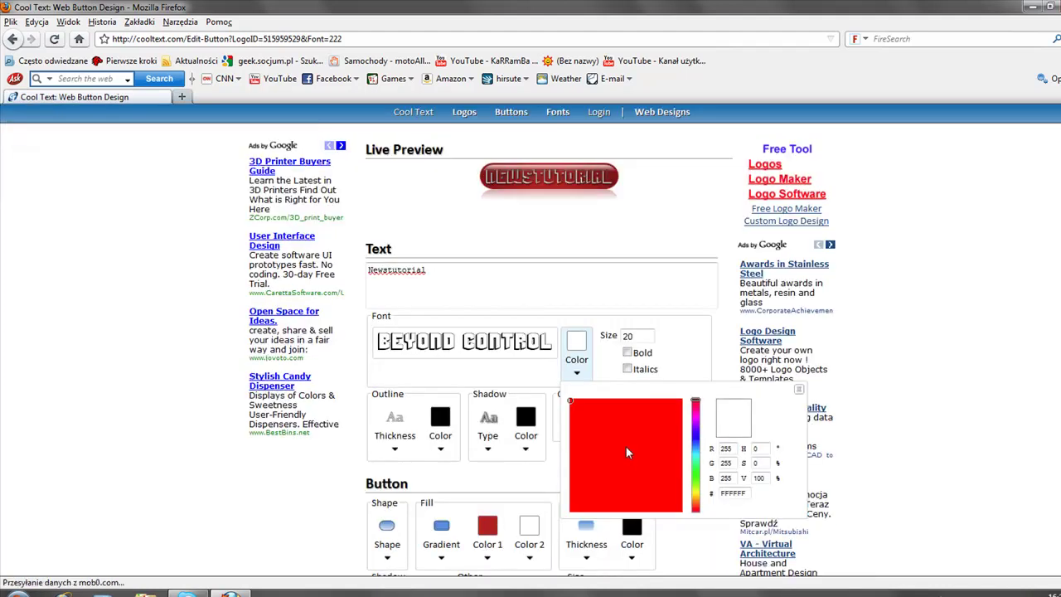
pyautogui.click(699, 457)
pyautogui.moveTo(651, 422)
pyautogui.mouseDown()
pyautogui.moveTo(703, 400)
pyautogui.moveTo(638, 455)
pyautogui.moveTo(645, 495)
pyautogui.mouseUp()
pyautogui.click(616, 507)
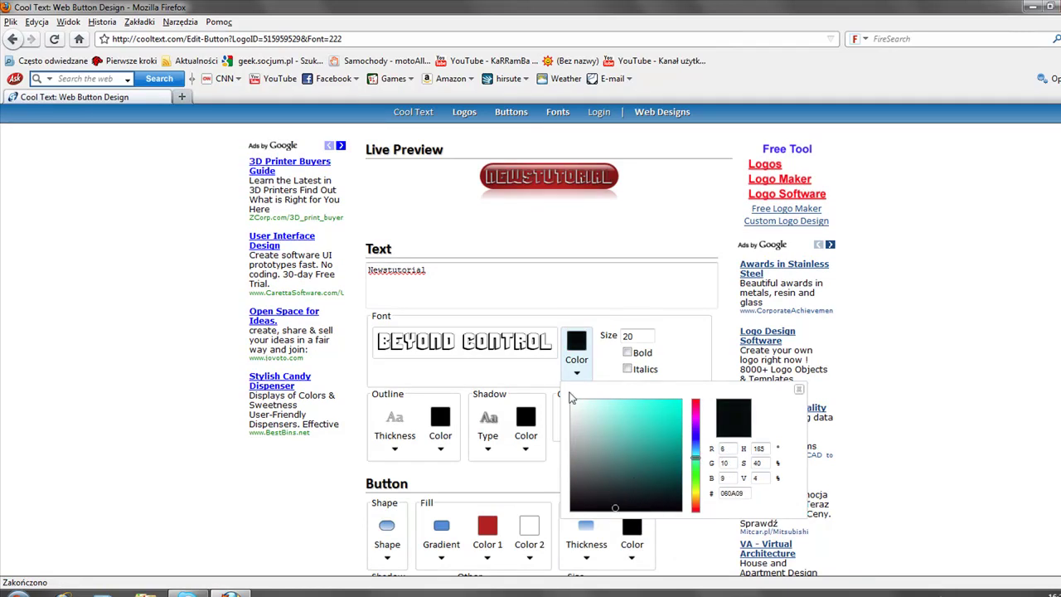
pyautogui.click(464, 390)
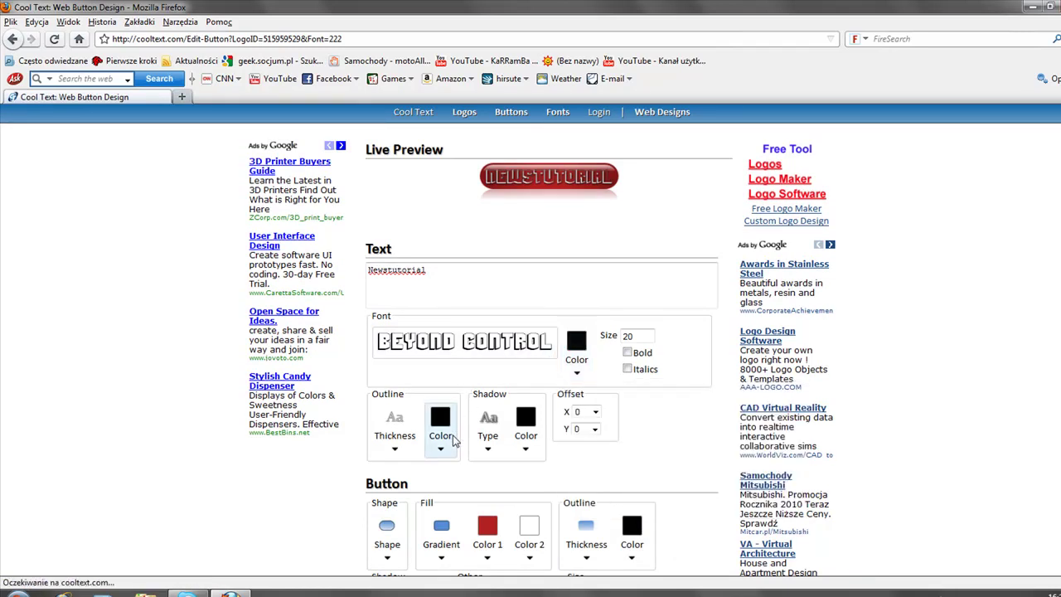
# Set Fill Color 2 to blue, keeping Fill Color 1 white
pyautogui.scroll(-2, 439, 438)
pyautogui.click(487, 455)
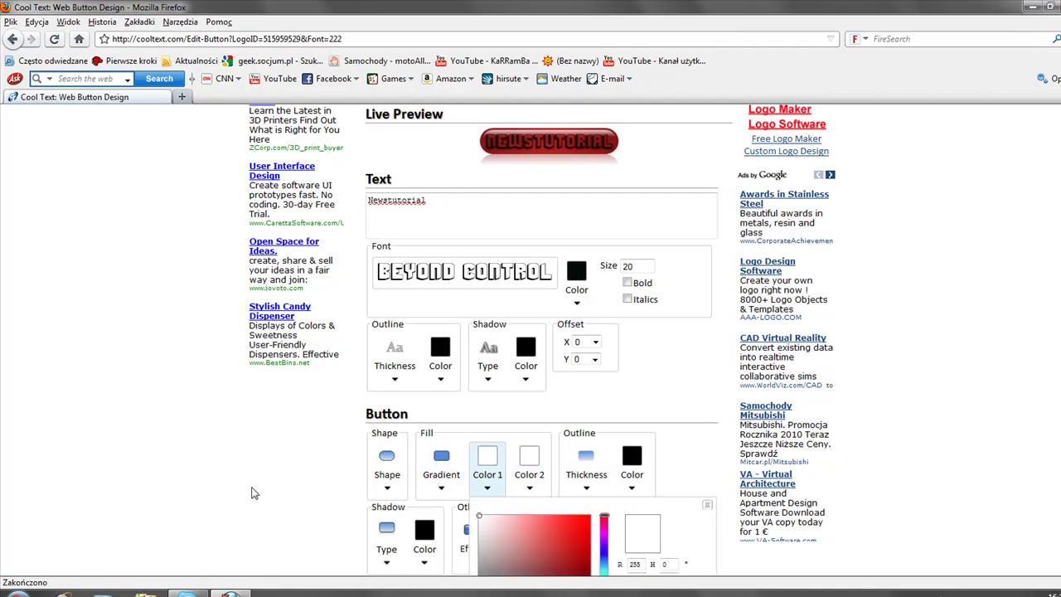
pyautogui.click(281, 494)
pyautogui.click(519, 471)
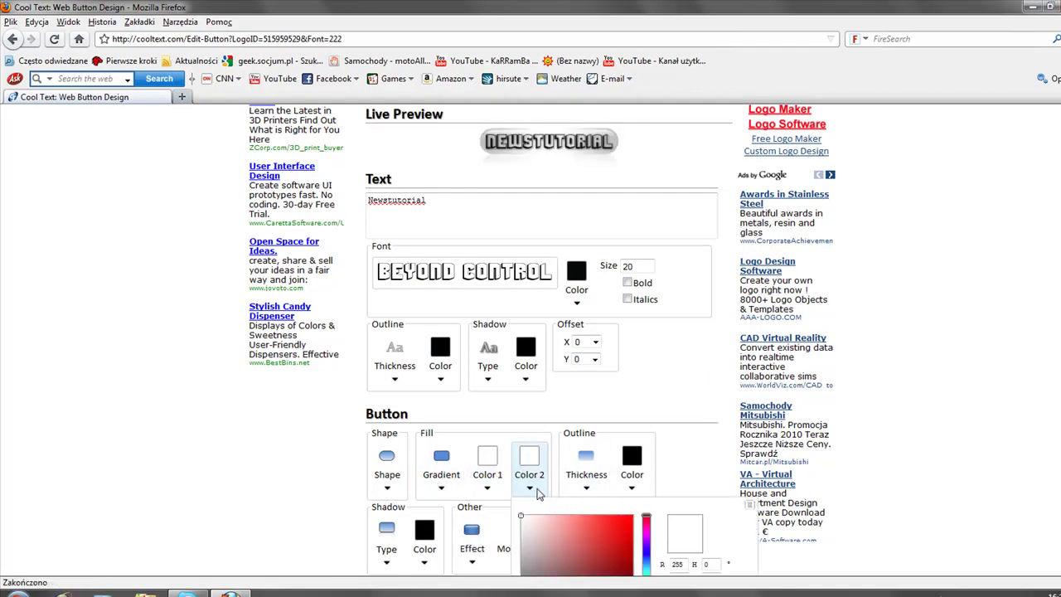
pyautogui.moveTo(586, 526); pyautogui.dragTo(634, 518)
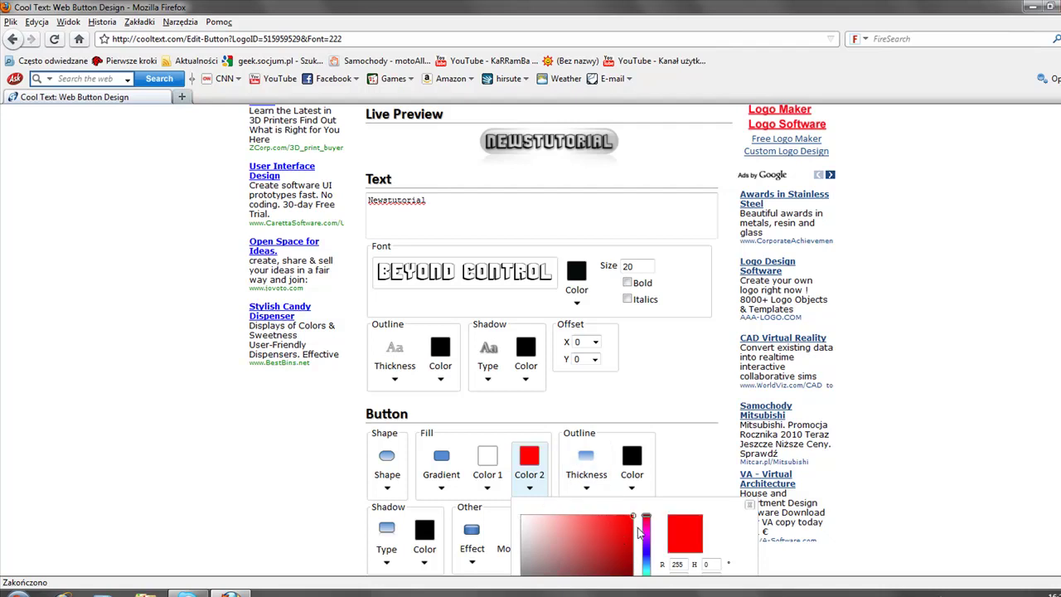
pyautogui.moveTo(648, 544); pyautogui.dragTo(647, 554)
pyautogui.click(618, 535)
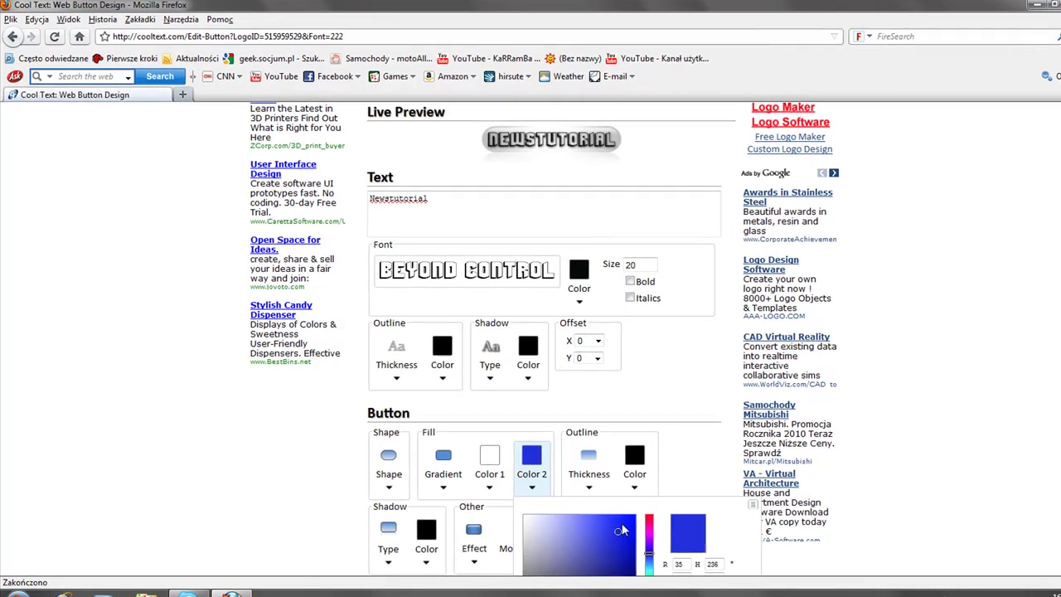
pyautogui.click(727, 434)
pyautogui.click(397, 484)
# Set Shape to Ellipse, Gradient to Vertical Gradient, Shadow Type to Glow and Effect to 3D
pyautogui.scroll(-2, 403, 489)
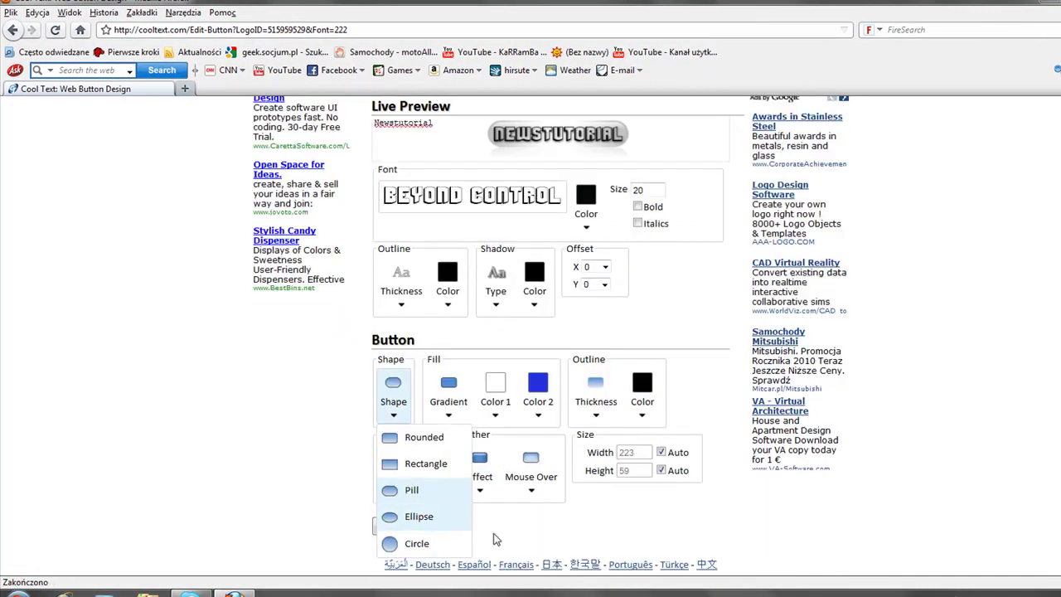
pyautogui.click(414, 518)
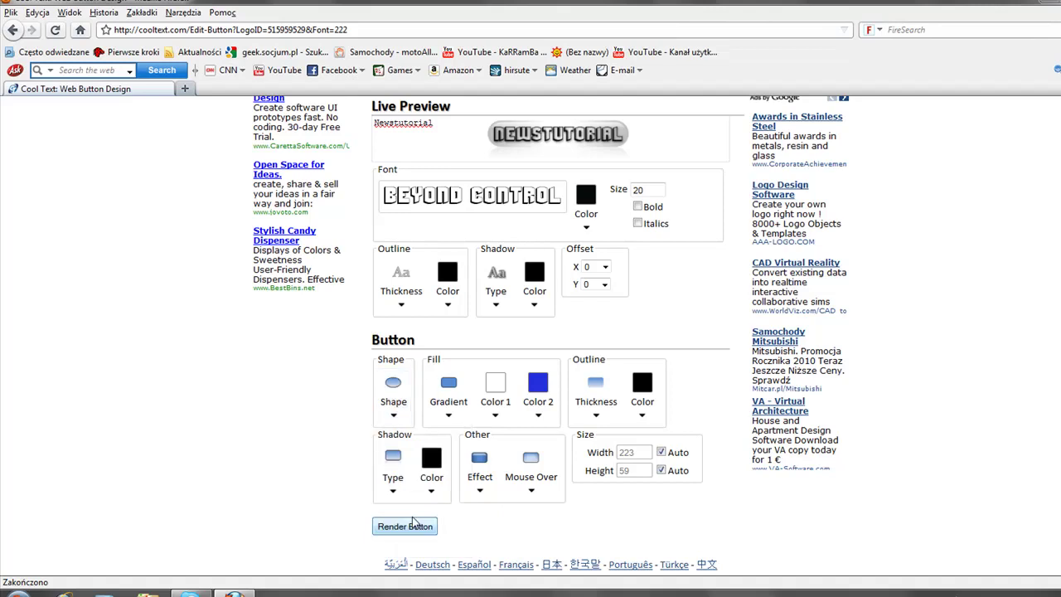
pyautogui.click(454, 401)
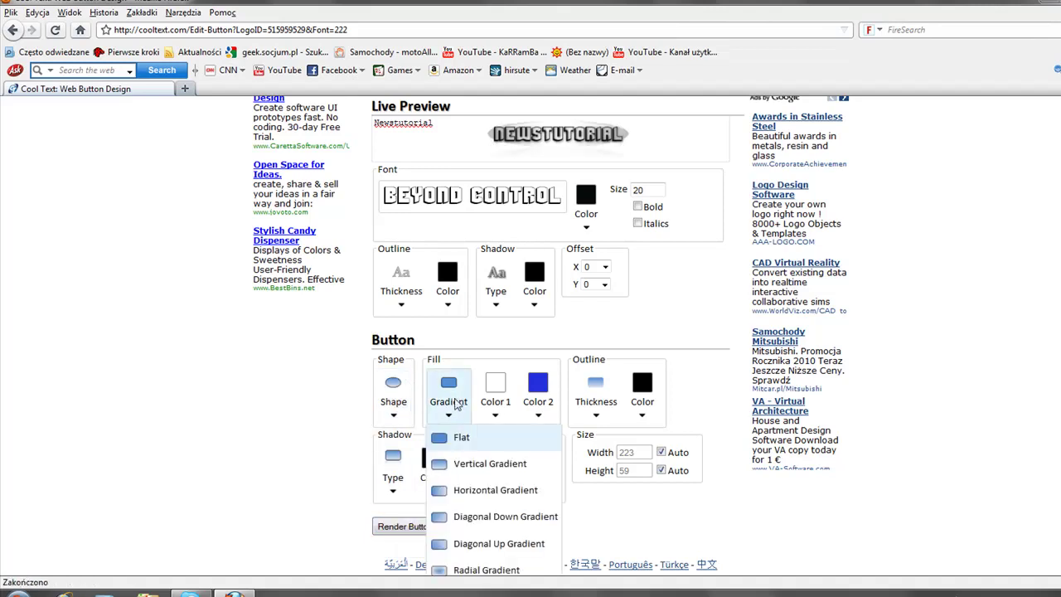
pyautogui.click(457, 469)
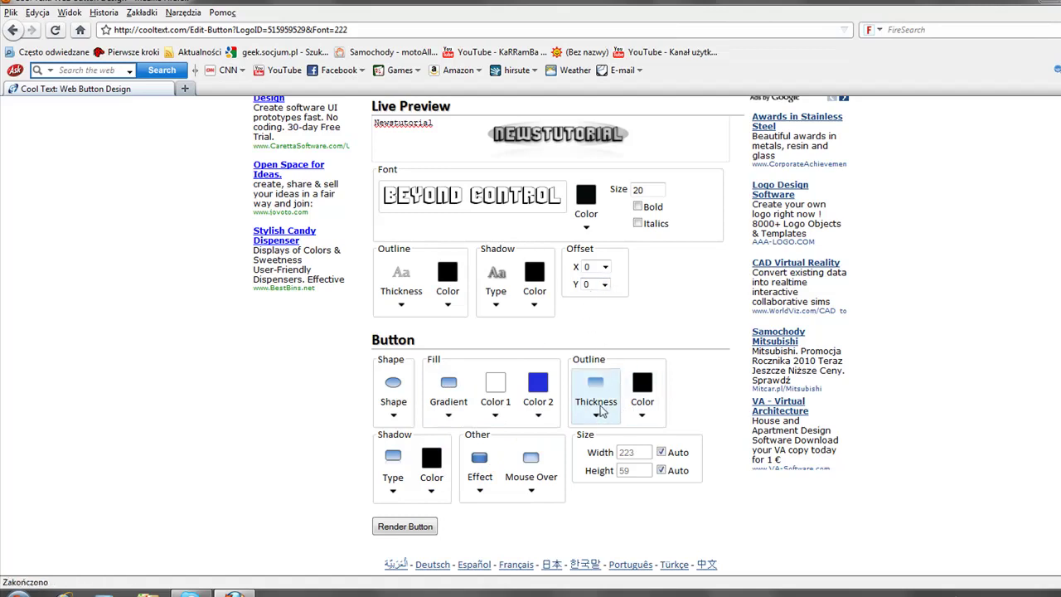
pyautogui.click(393, 486)
pyautogui.scroll(-1, 393, 490)
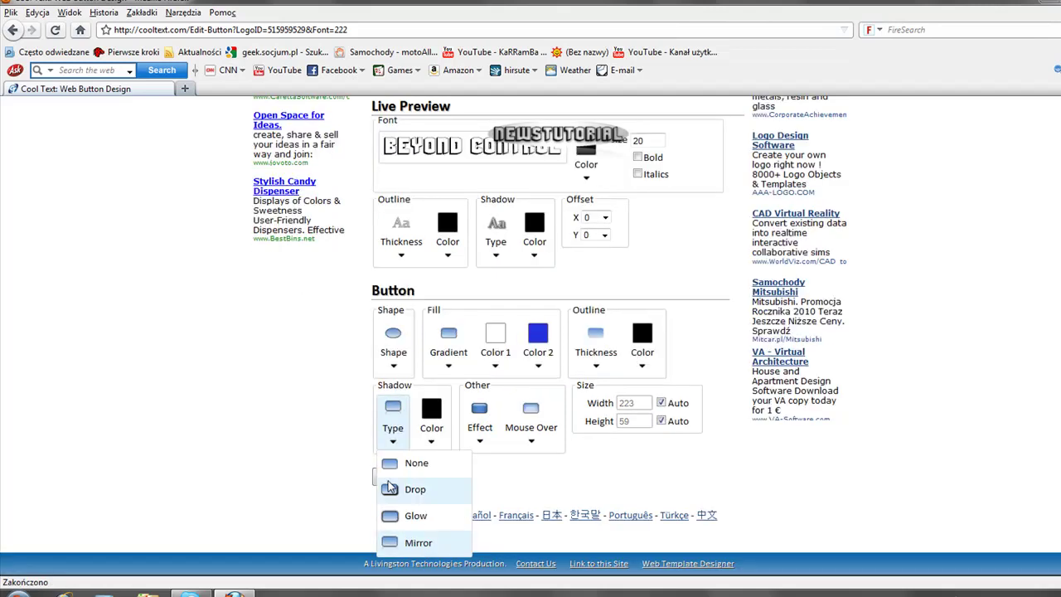
pyautogui.click(411, 516)
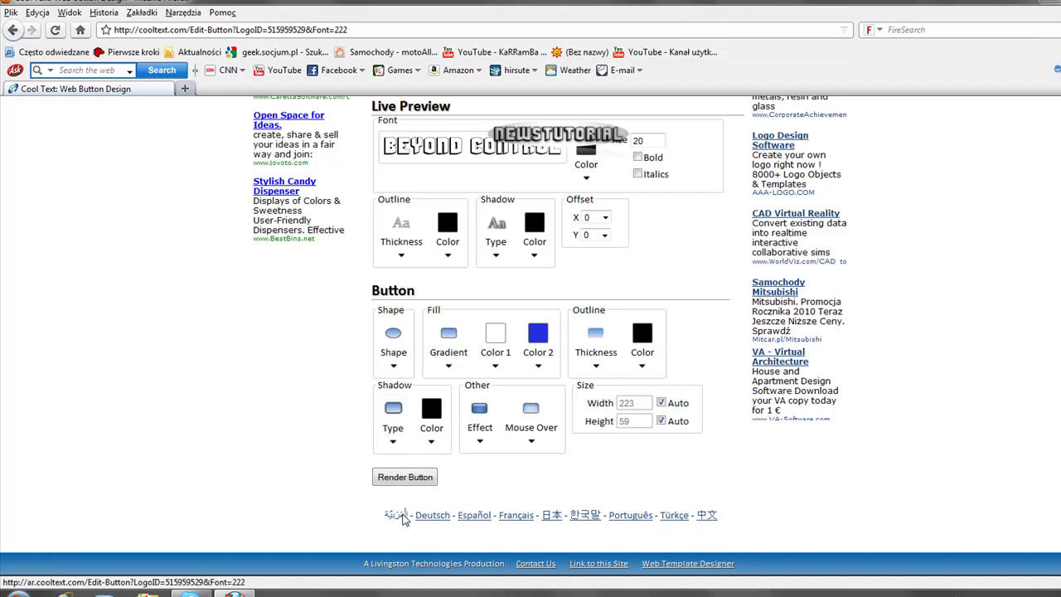
pyautogui.click(481, 436)
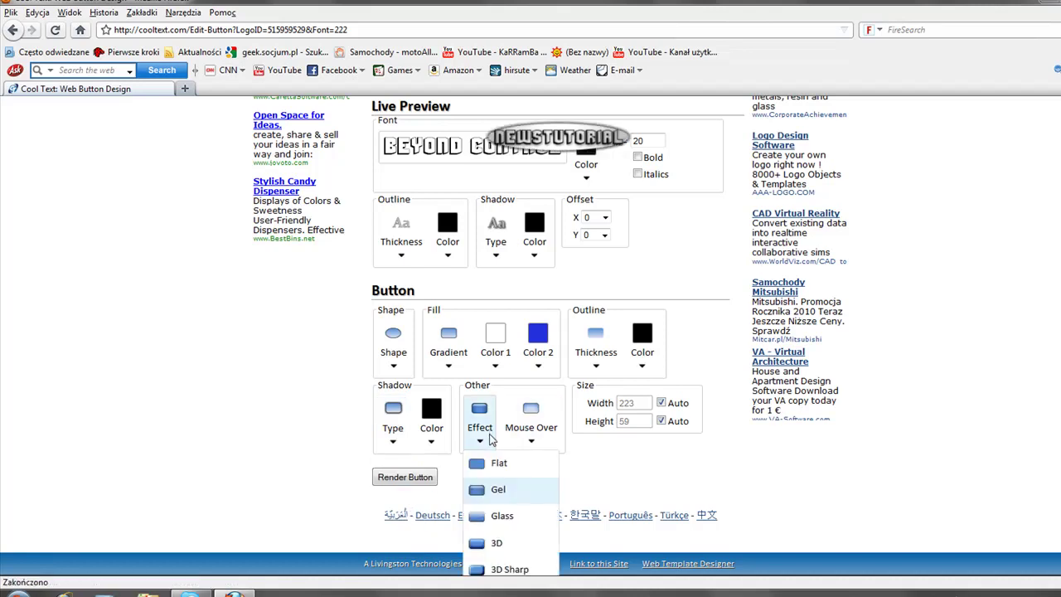
pyautogui.click(504, 540)
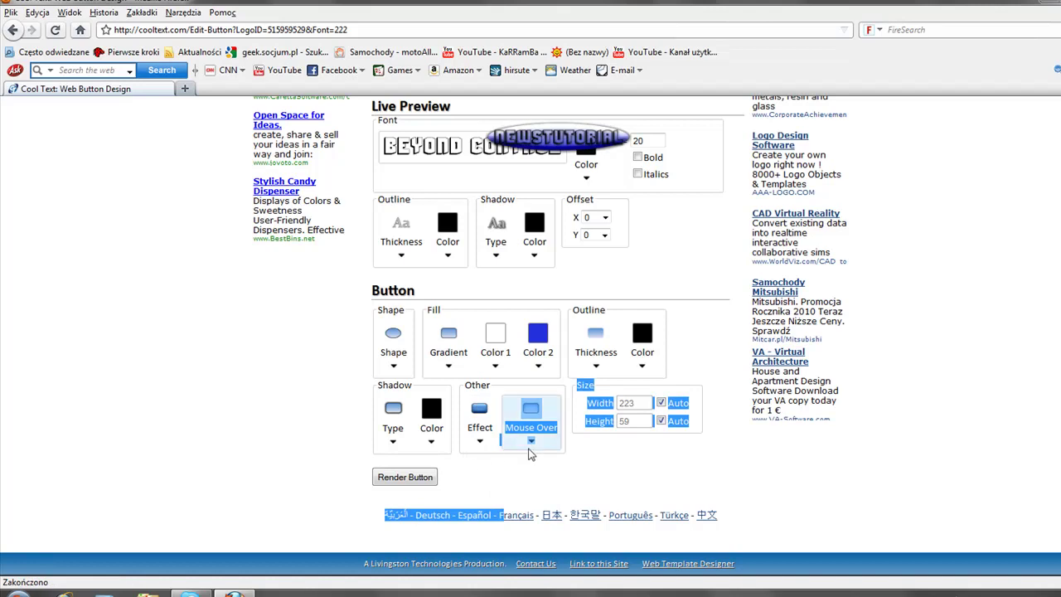
pyautogui.click(604, 460)
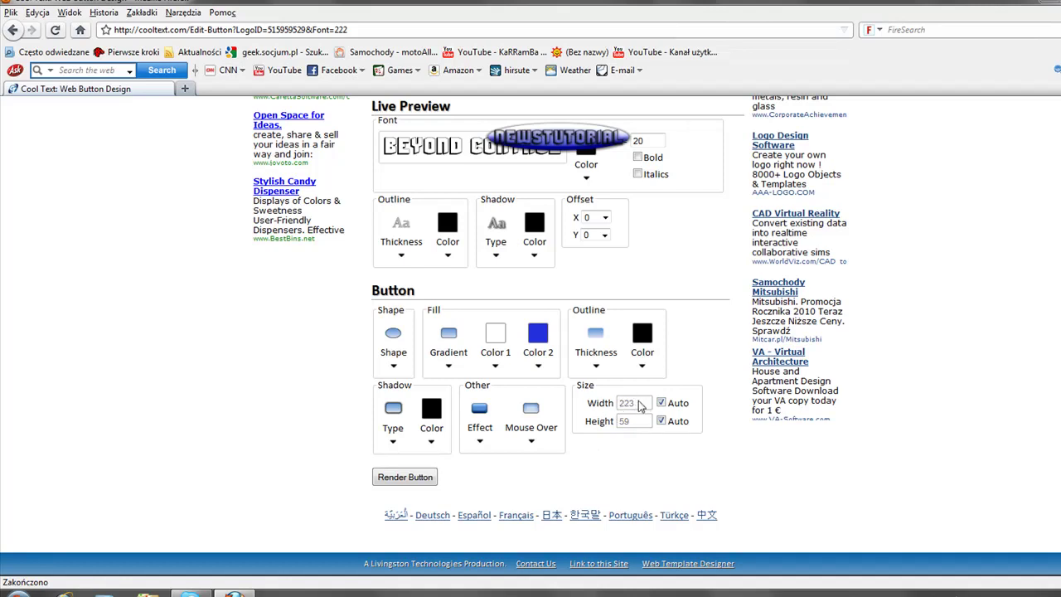
# Render the Newstutorial button to generate its images and mouse-over HTML code
pyautogui.click(417, 479)
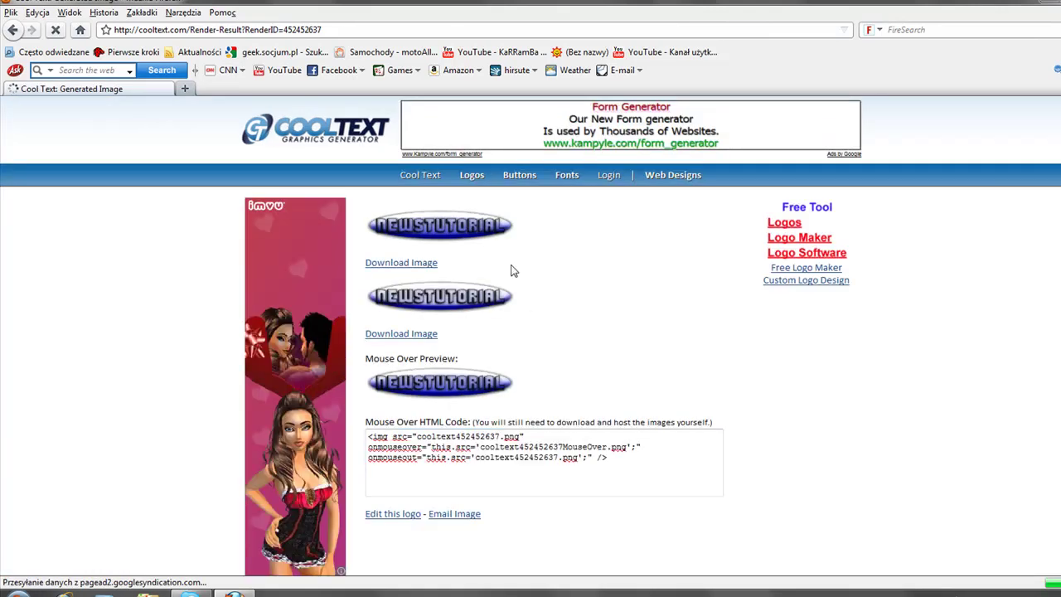
# Save the normal button image to the desktop as PNG cooltext452452637
pyautogui.rightClick(435, 222)
pyautogui.click(508, 390)
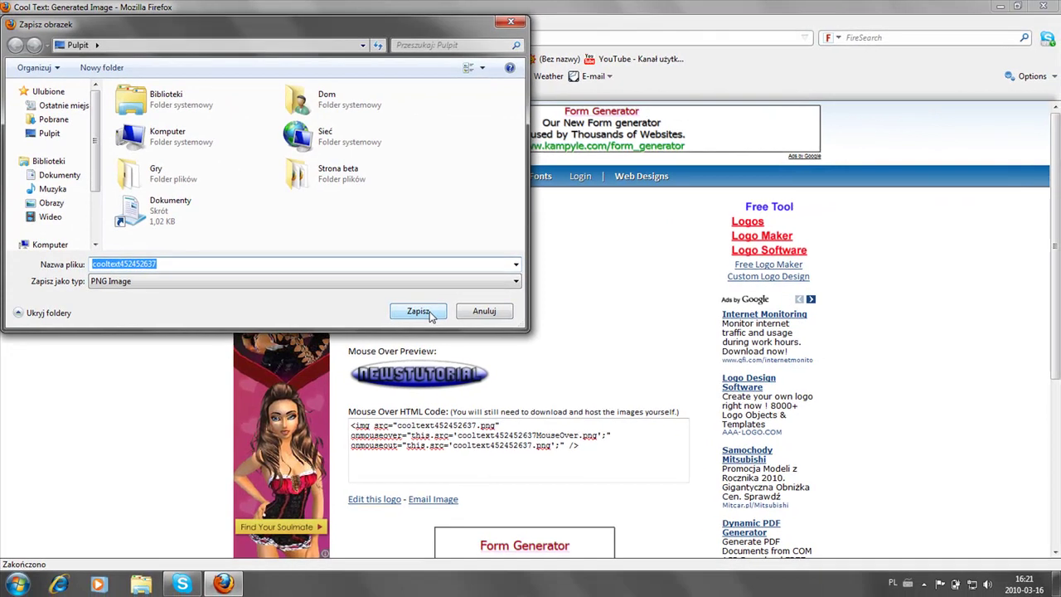
pyautogui.click(429, 312)
# Save the mouse-over button image to the desktop as a PNG image
pyautogui.rightClick(420, 298)
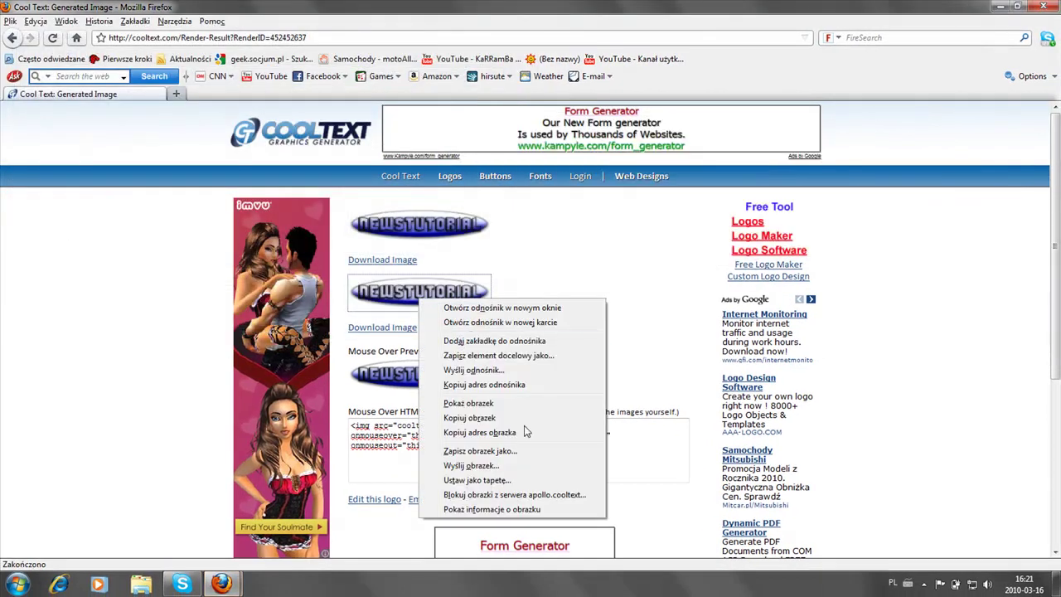
pyautogui.click(481, 451)
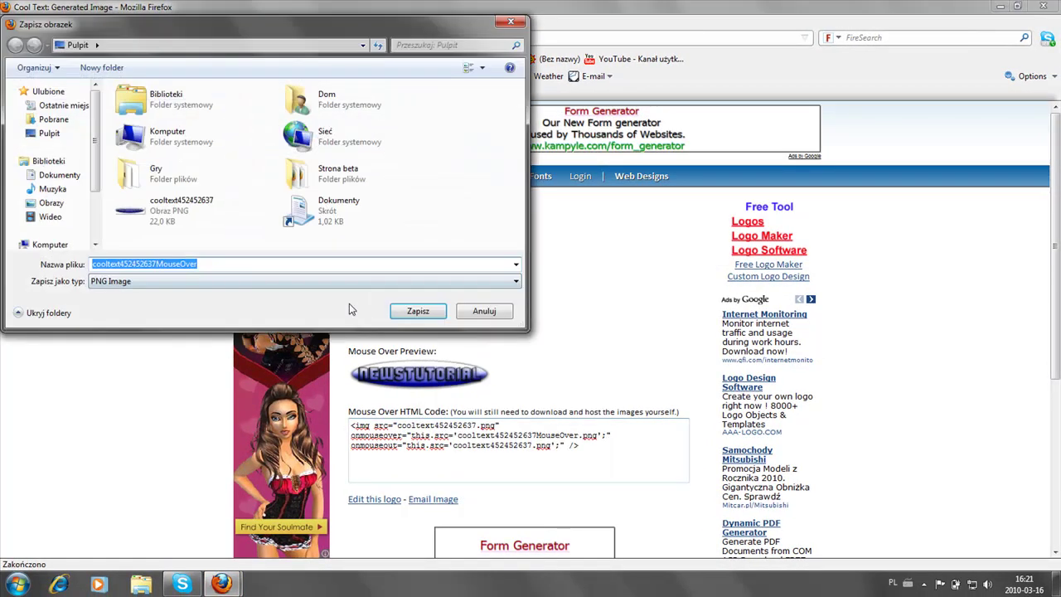
pyautogui.click(417, 311)
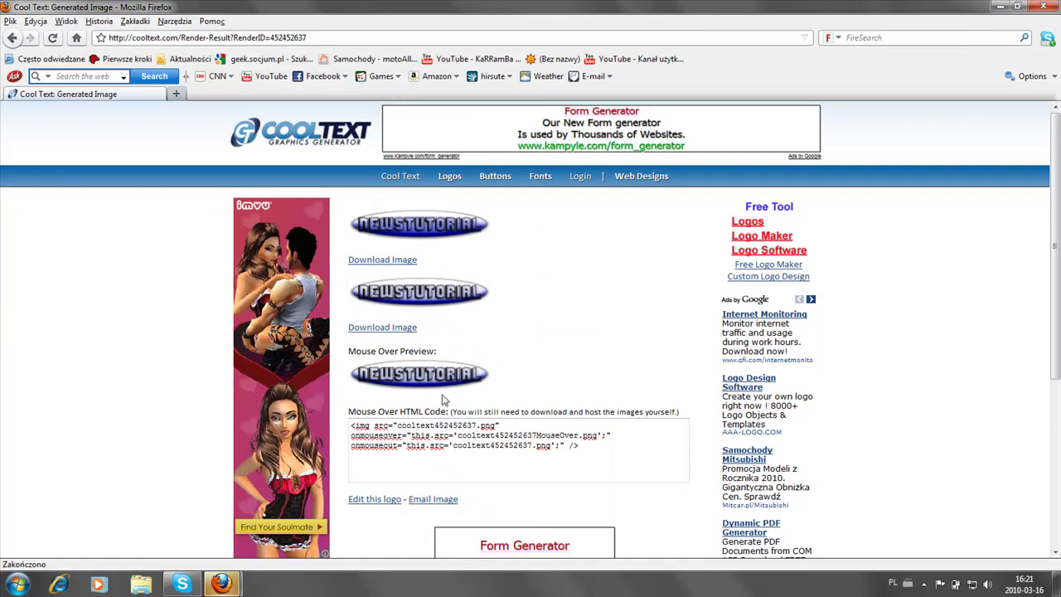
# Overwrite the mouse-over HTML code with a Polish note to edit the image links
pyautogui.moveTo(621, 472); pyautogui.dragTo(305, 417)
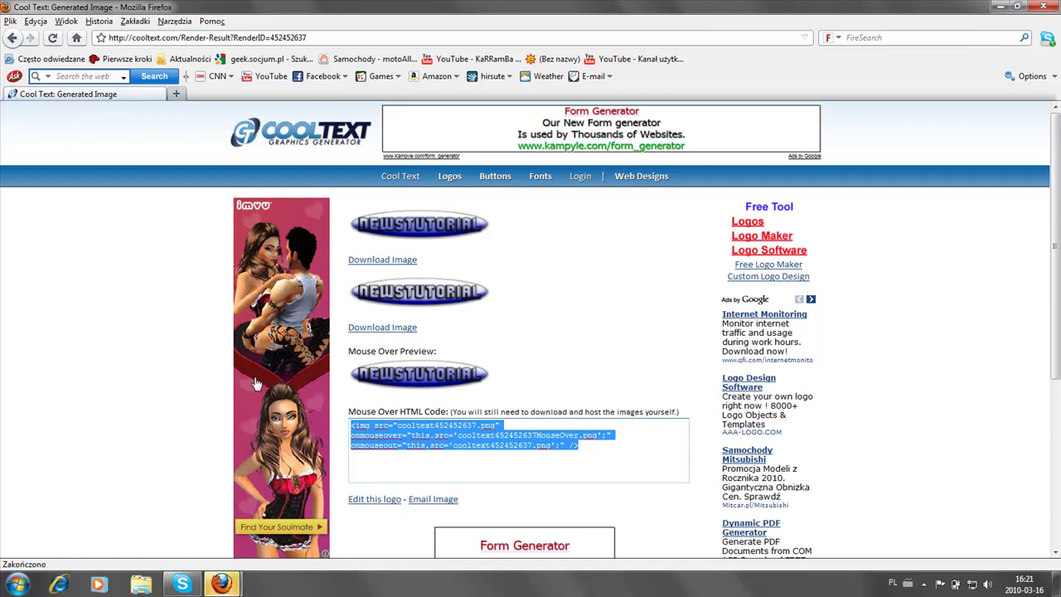
pyautogui.write('1')
pyautogui.write('n kod edt')
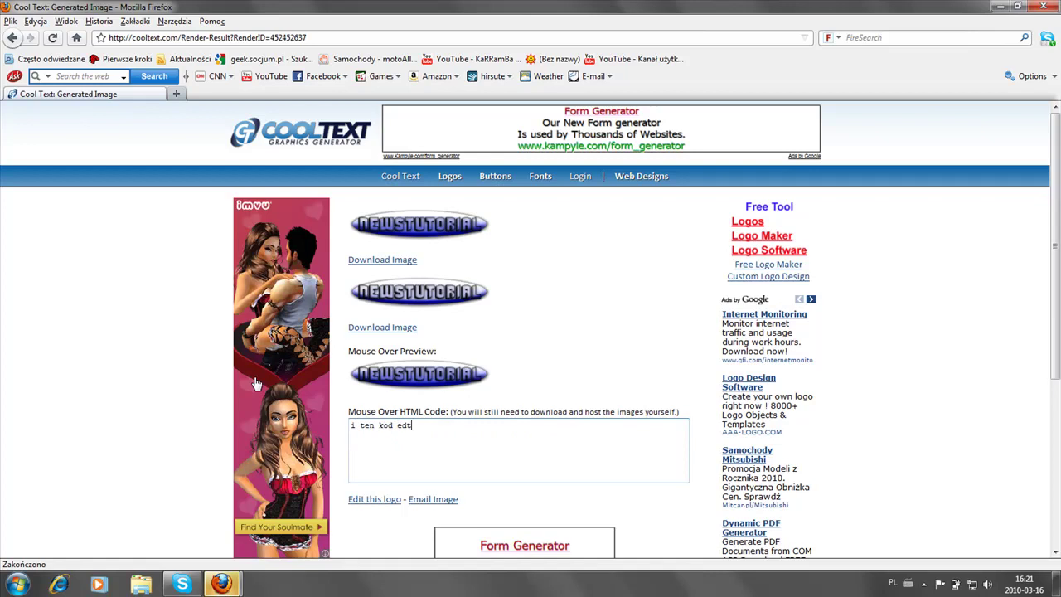
pyautogui.press('BackSpace')
pyautogui.write('y')
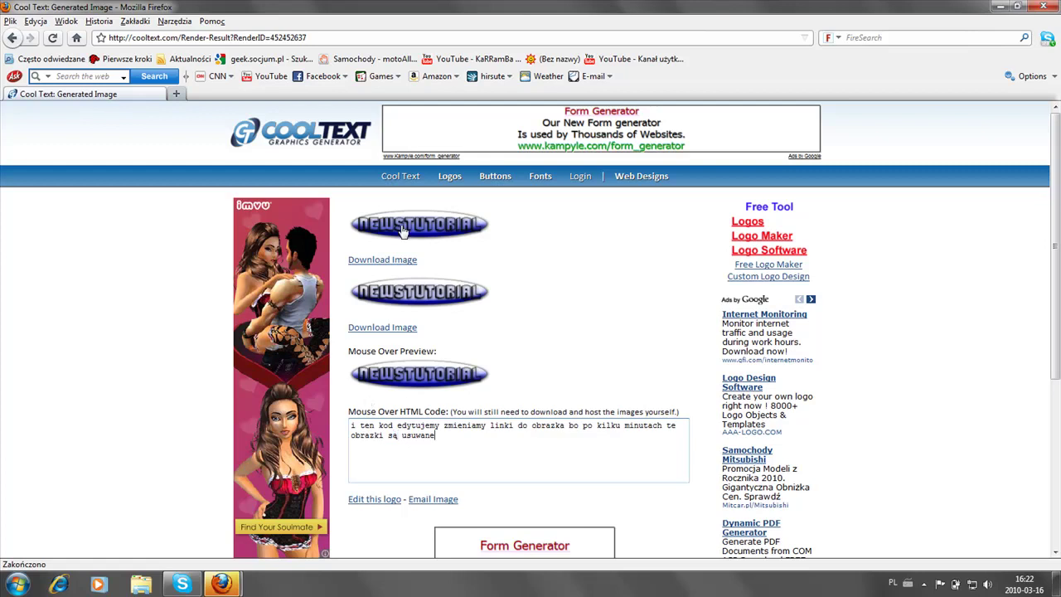
# Go to the Logos collection and open the Simple logo style editor
pyautogui.click(453, 185)
pyautogui.click(453, 185)
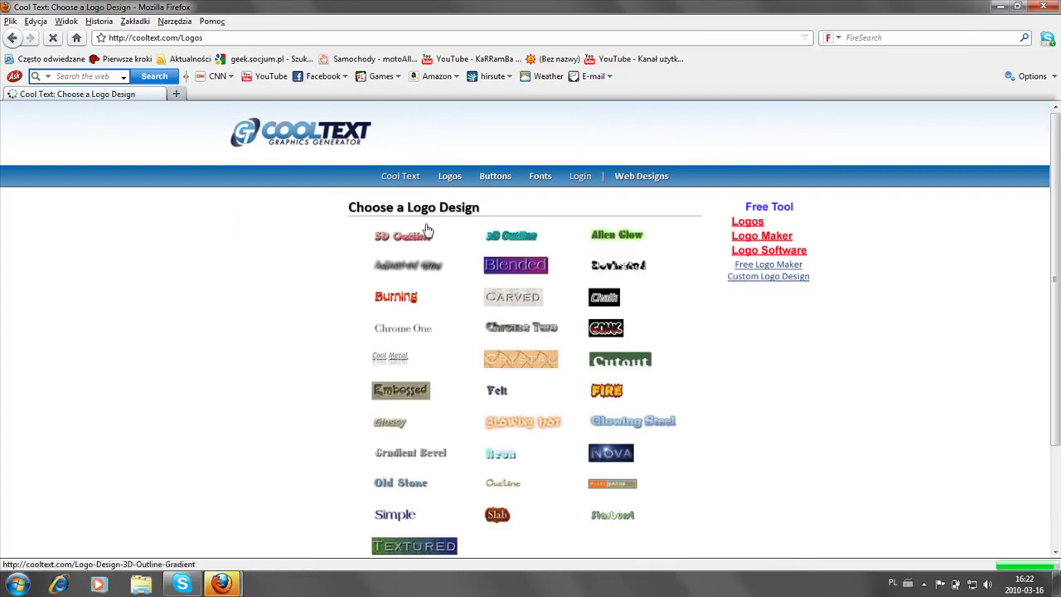
pyautogui.scroll(-5, 498, 266)
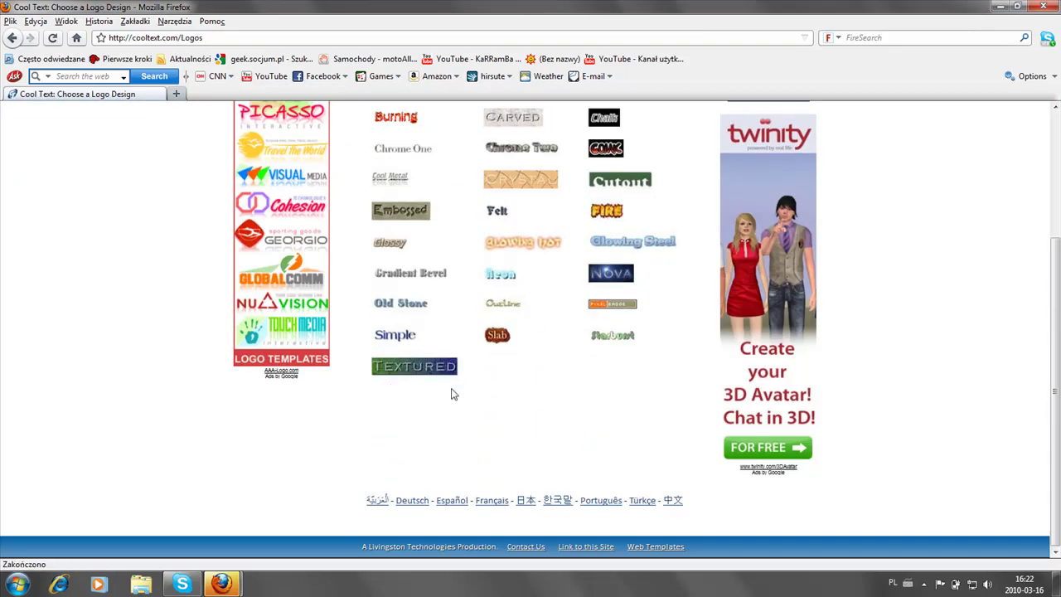
pyautogui.click(401, 346)
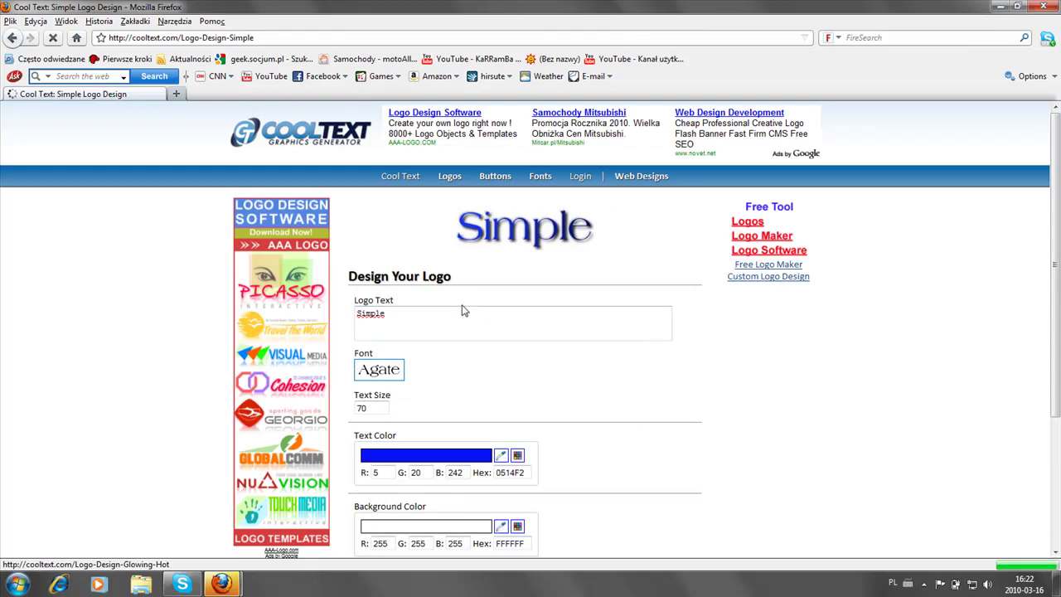
# Change the Simple logo's text to 'Newstutorial' and its text size from 70 to 68
pyautogui.write('I')
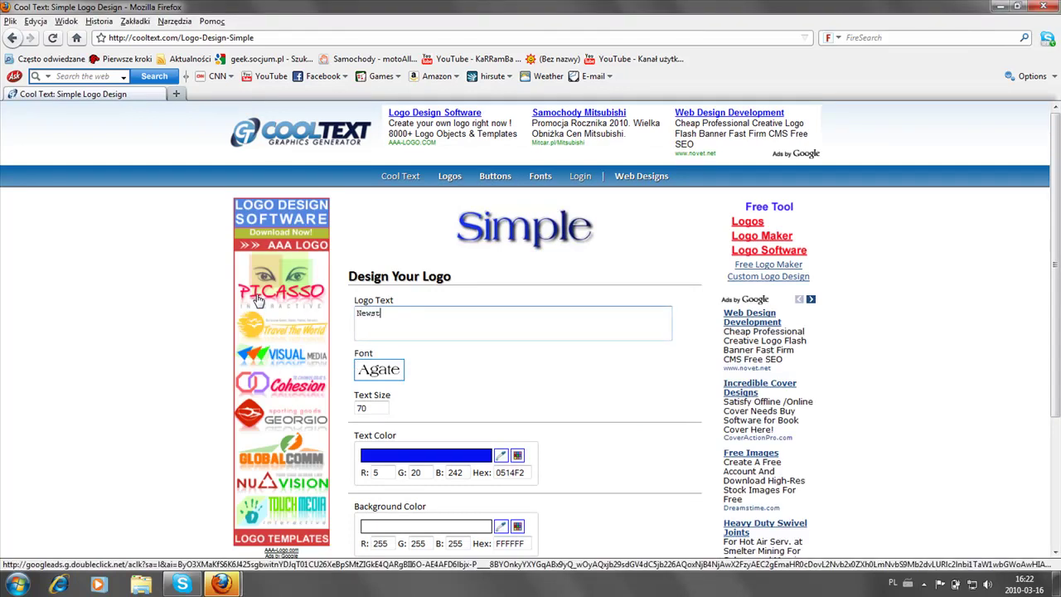
pyautogui.write('rial')
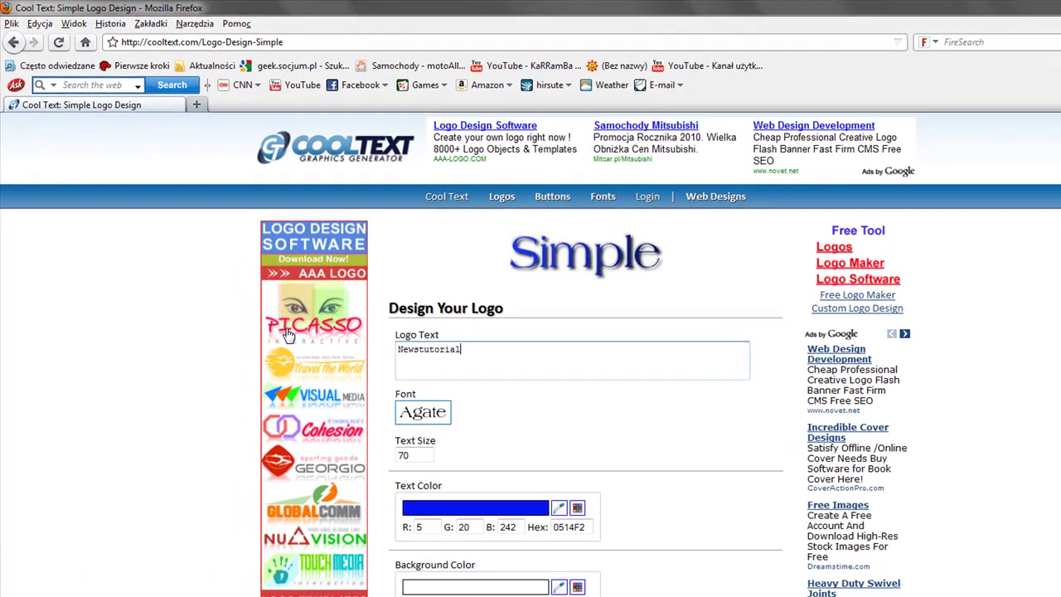
pyautogui.press('Tab')
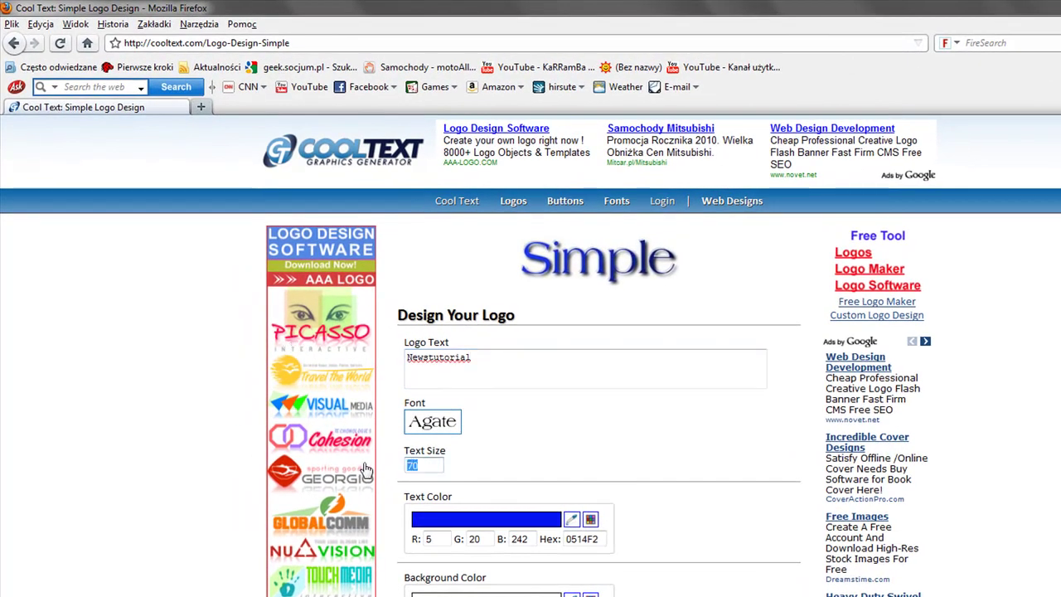
pyautogui.write('68')
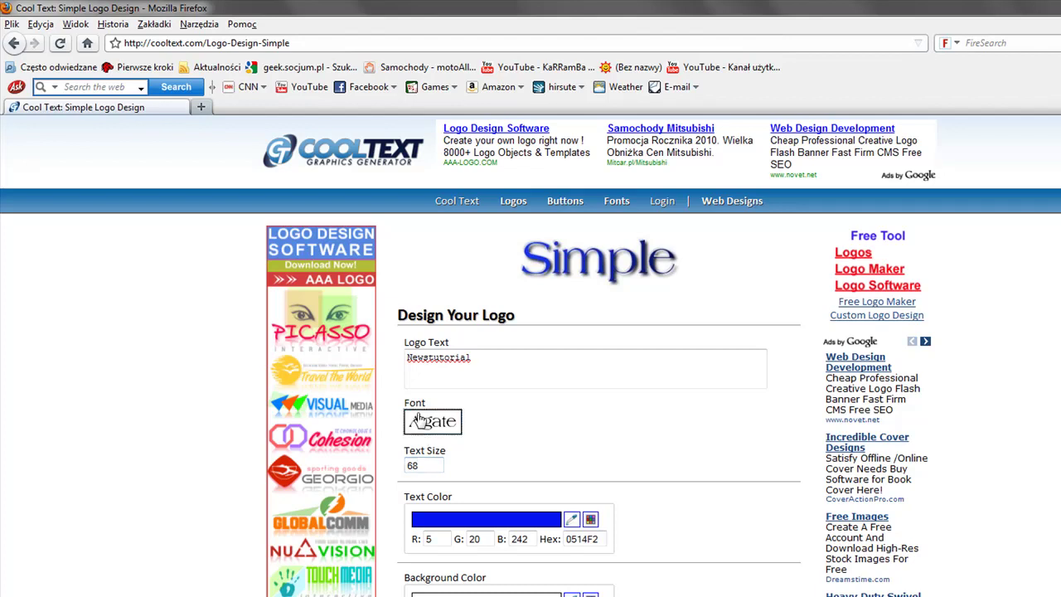
pyautogui.click(422, 419)
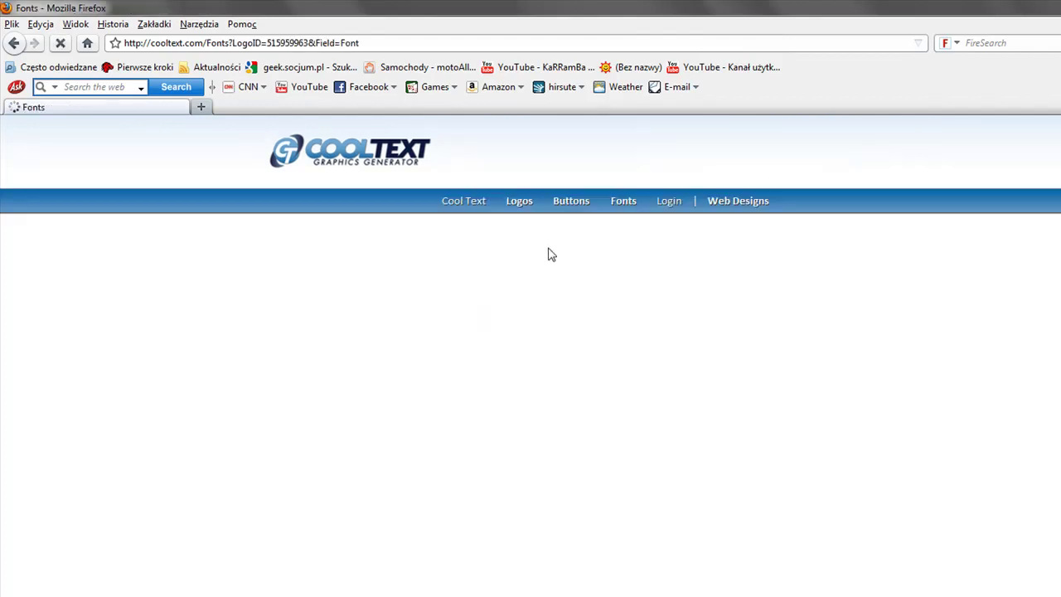
# Replace the Agate font with GAMECUBEN from the Games font category
pyautogui.scroll(-5, 472, 356)
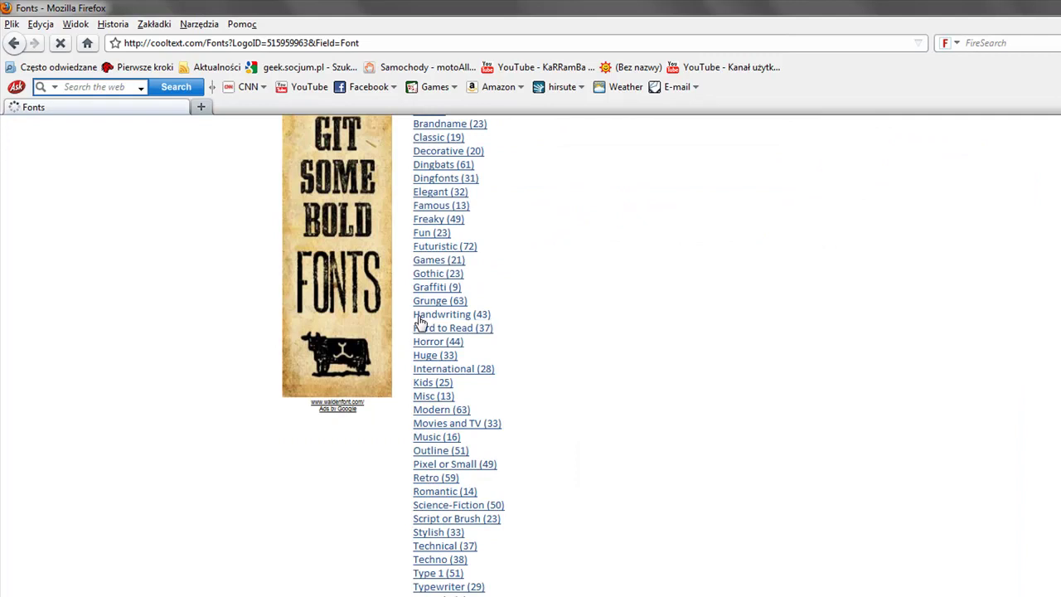
pyautogui.click(440, 264)
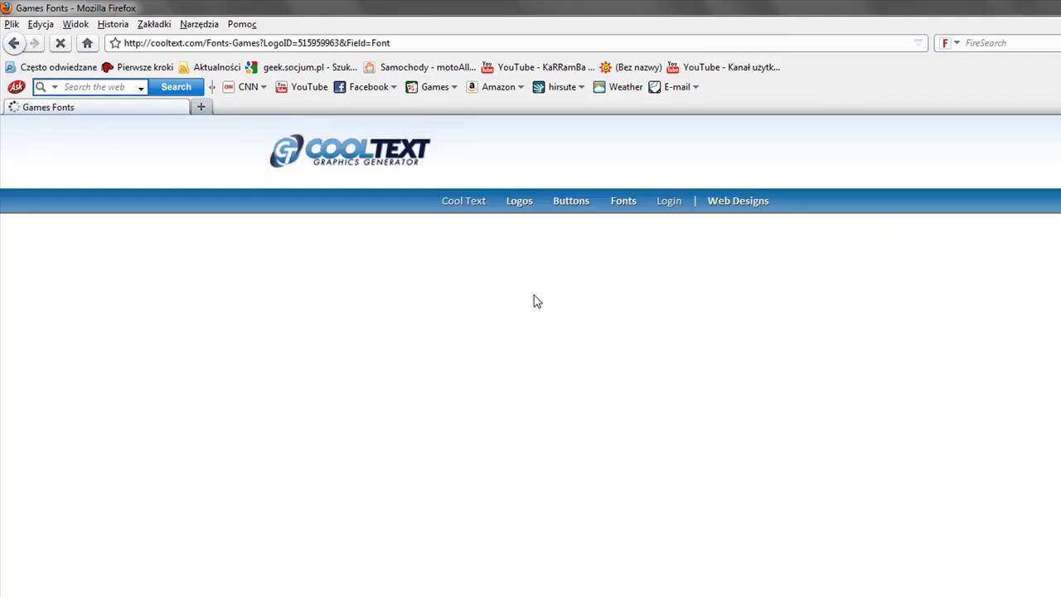
pyautogui.scroll(-5, 533, 301)
pyautogui.click(514, 290)
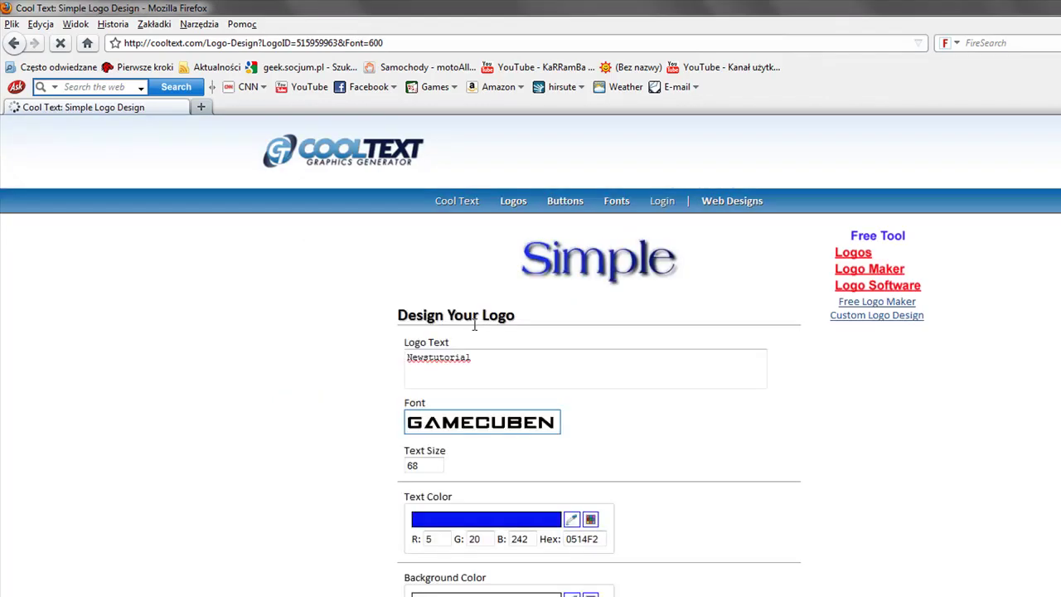
pyautogui.scroll(-2, 487, 400)
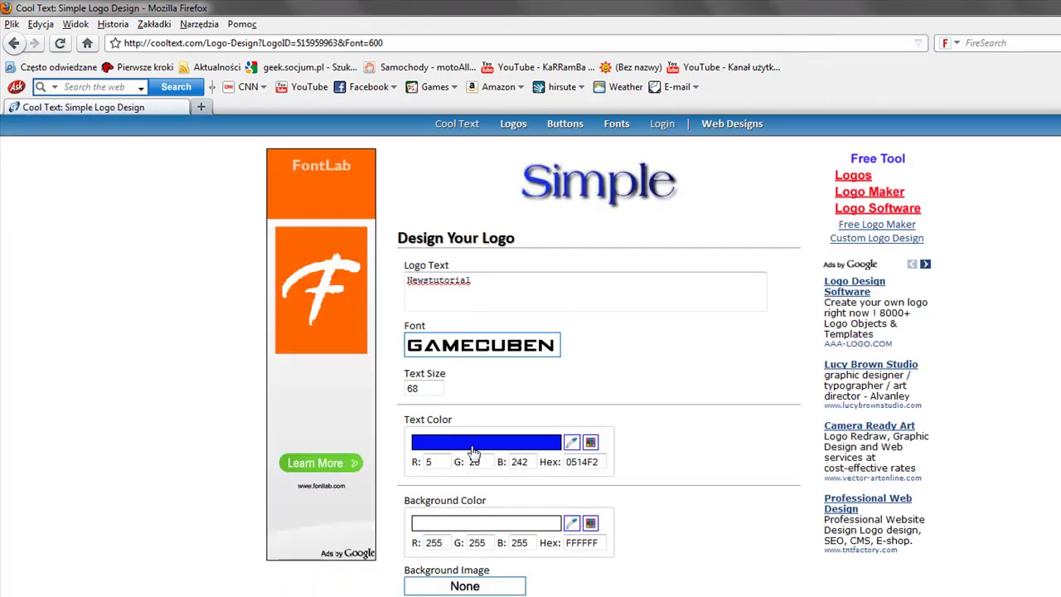
# Make the logo text purple (9405CC) while keeping the background white (FFFFFF)
pyautogui.click(473, 452)
pyautogui.click(494, 570)
pyautogui.moveTo(494, 570)
pyautogui.mouseDown()
pyautogui.moveTo(442, 574)
pyautogui.moveTo(457, 490)
pyautogui.moveTo(495, 550)
pyautogui.moveTo(545, 567)
pyautogui.mouseUp()
pyautogui.click(548, 559)
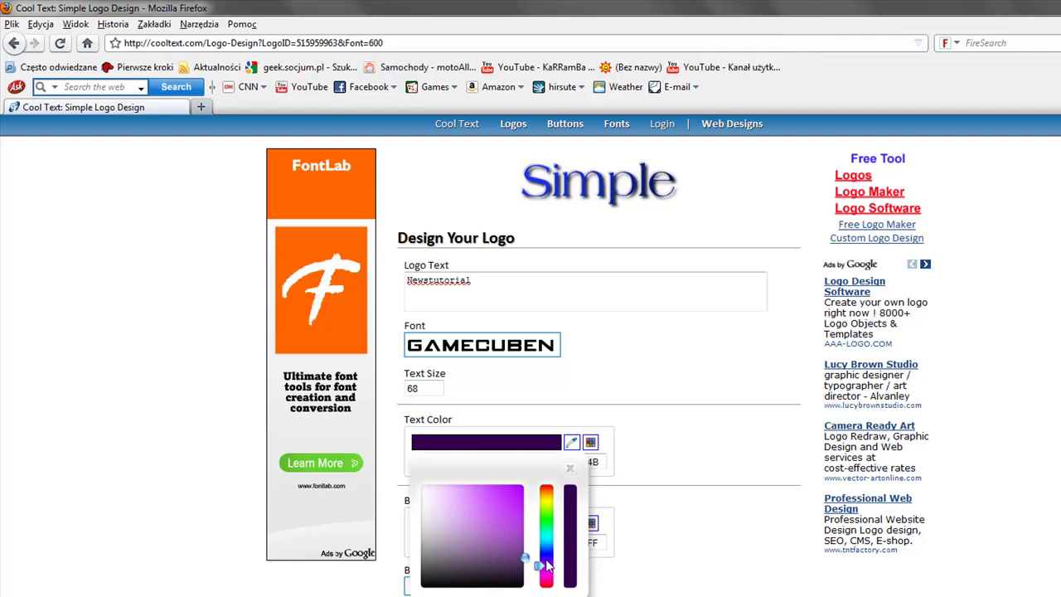
pyautogui.click(524, 494)
pyautogui.moveTo(526, 503); pyautogui.dragTo(522, 505)
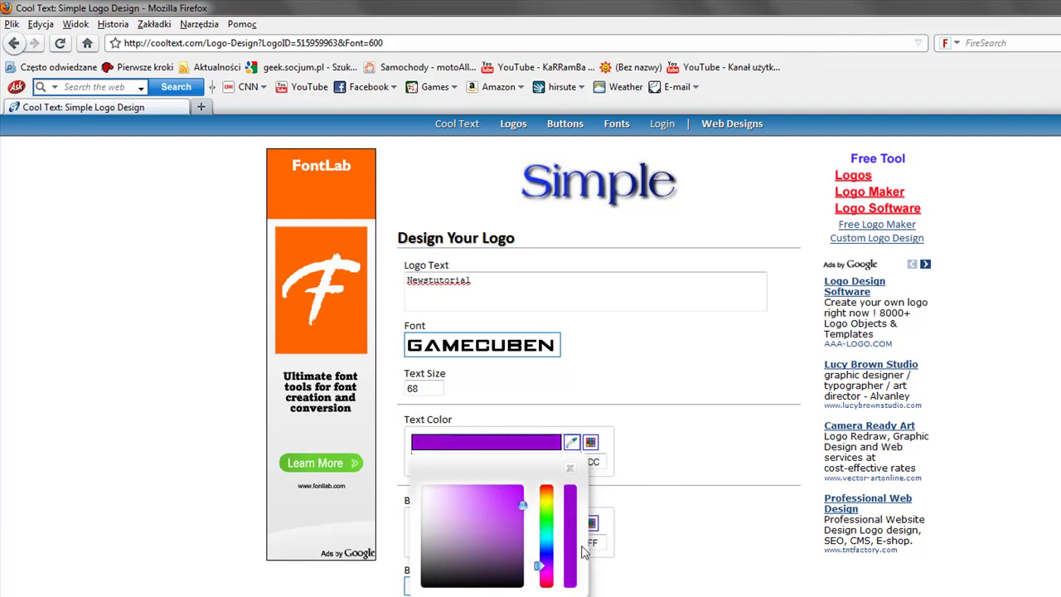
pyautogui.click(573, 469)
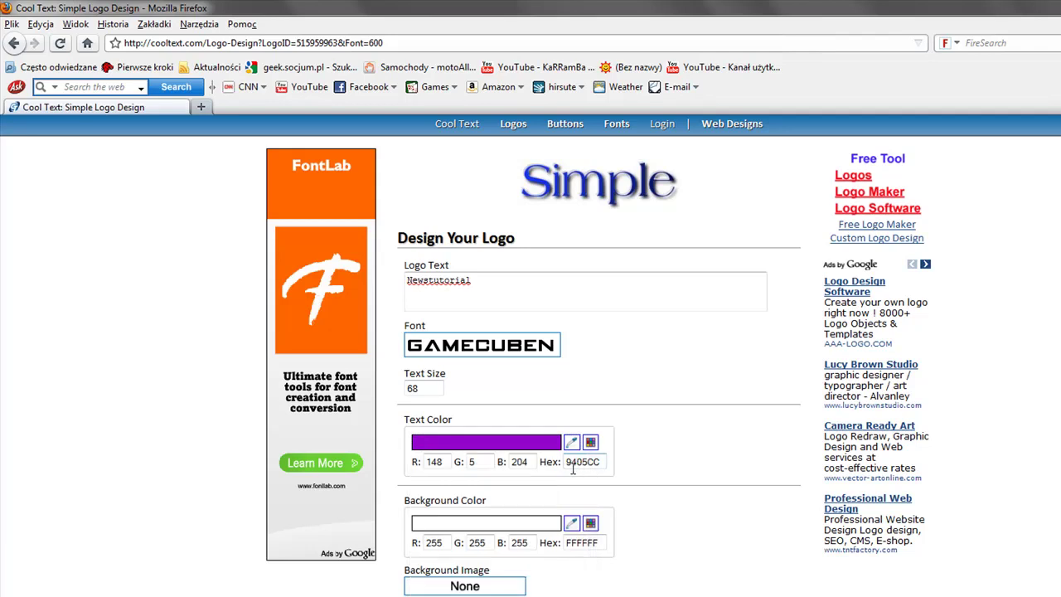
pyautogui.click(578, 525)
pyautogui.scroll(-3, 568, 554)
pyautogui.click(485, 488)
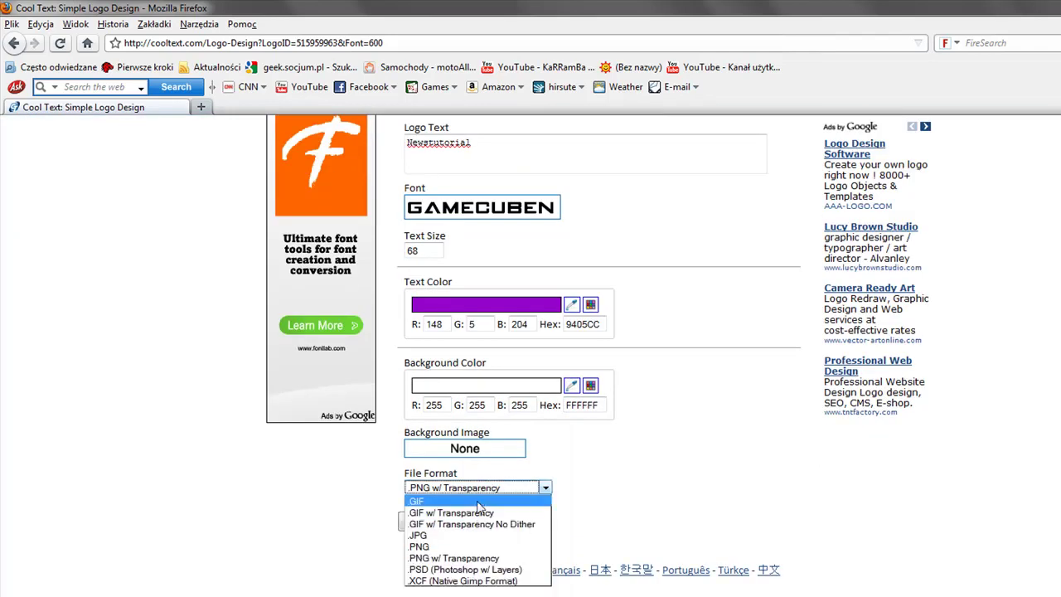
# Choose .PNG as the file format and render the purple NEWSTUTORIAL logo
pyautogui.click(434, 547)
pyautogui.click(433, 523)
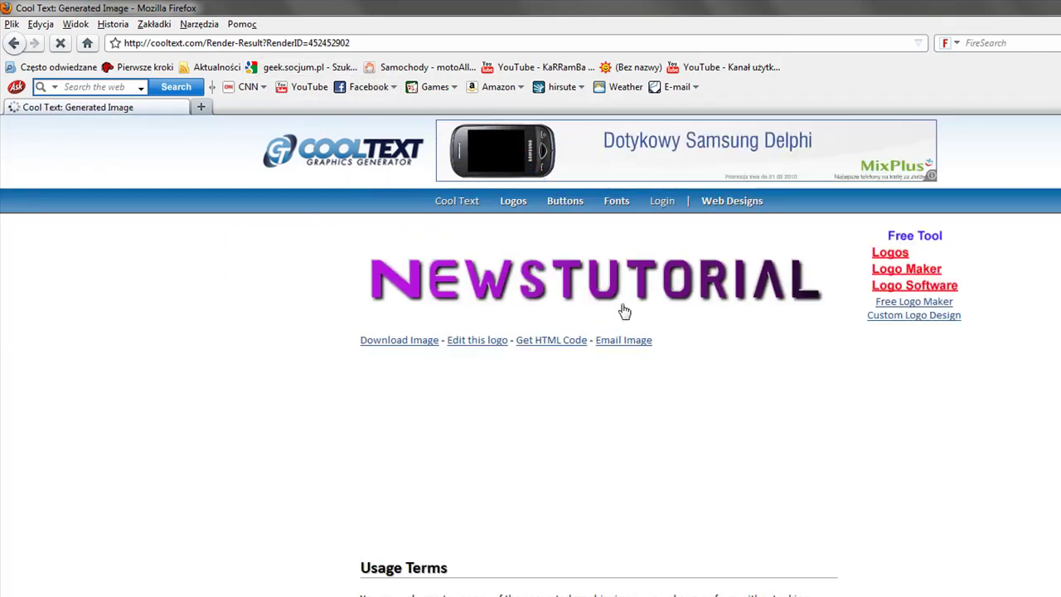
# Save the rendered logo image to the desktop as PNG file cooltext452452902
pyautogui.rightClick(615, 280)
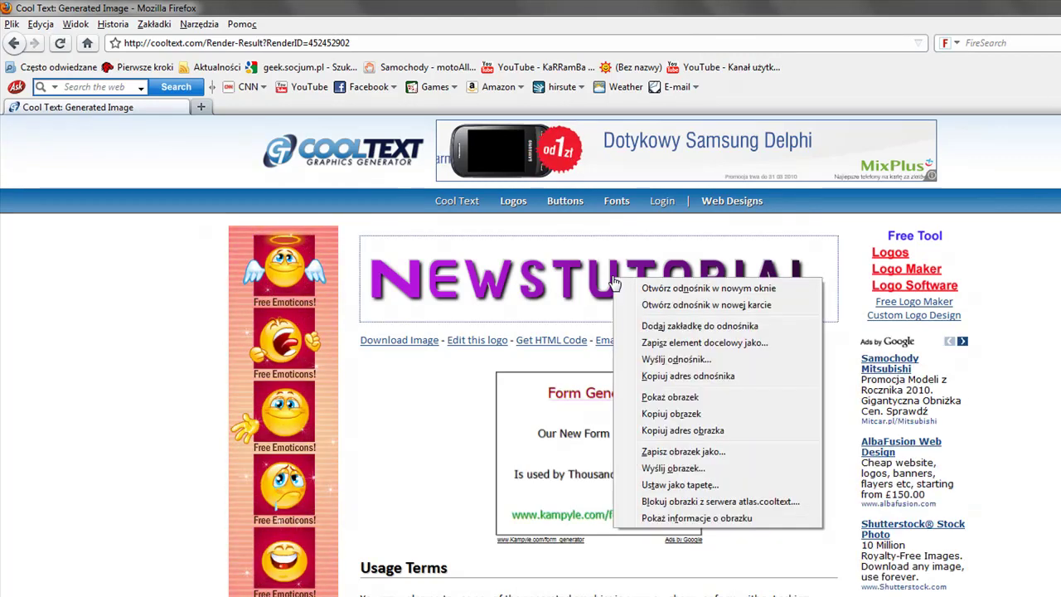
pyautogui.click(683, 451)
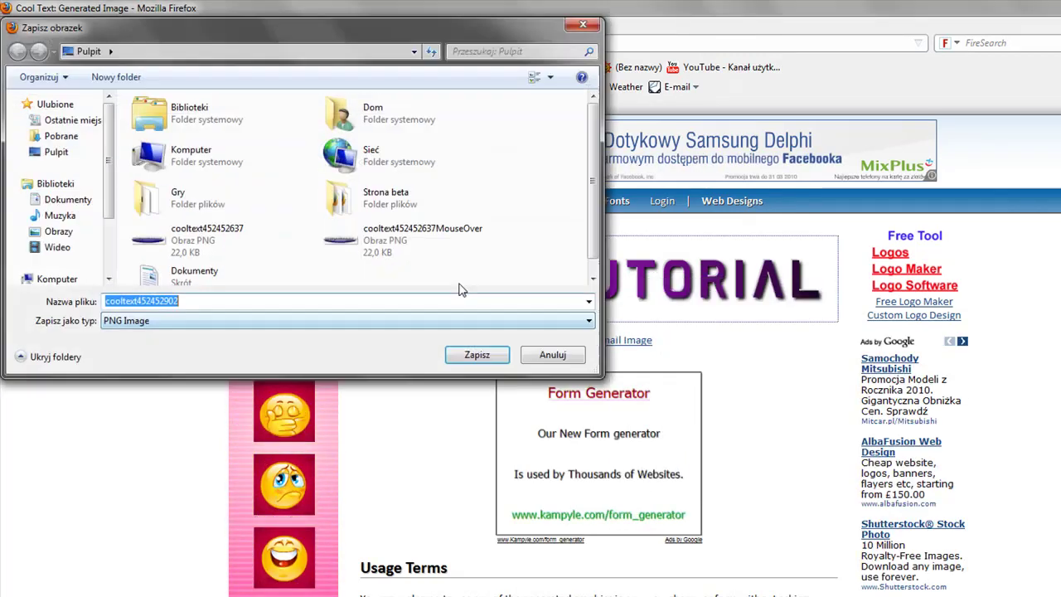
pyautogui.click(470, 360)
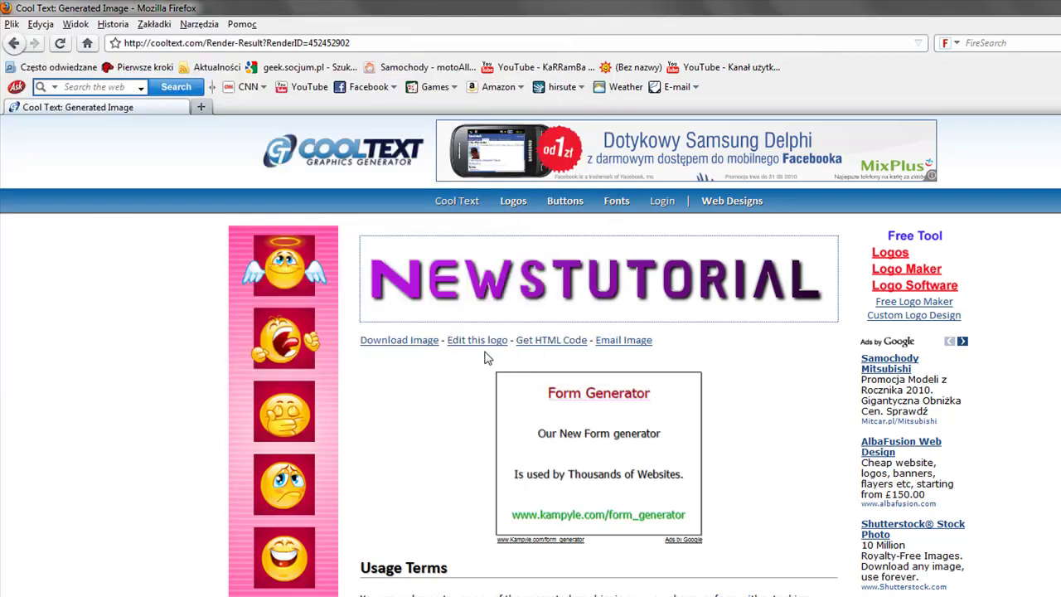
pyautogui.click(393, 421)
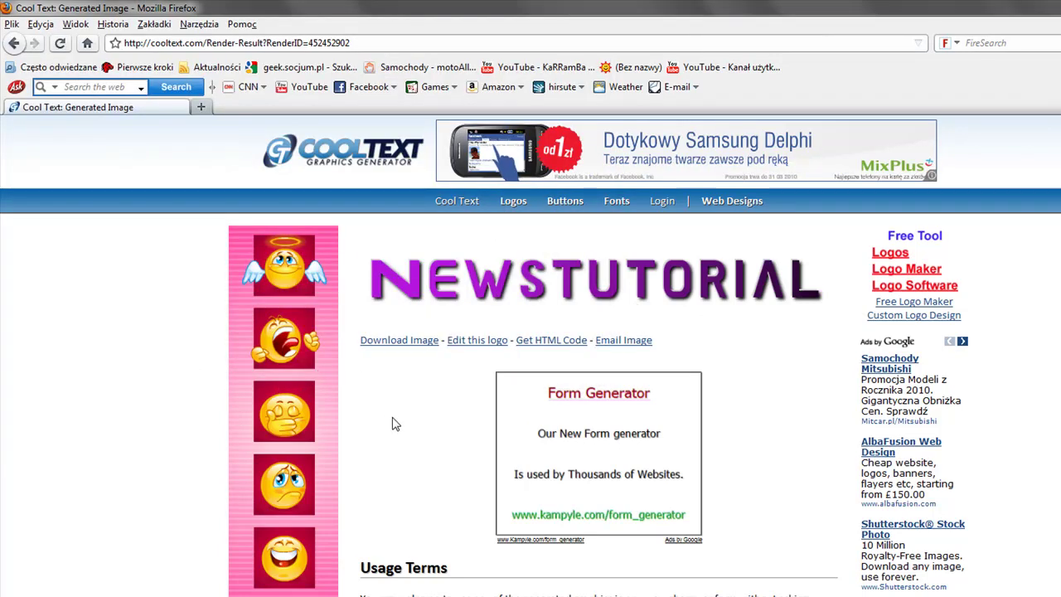